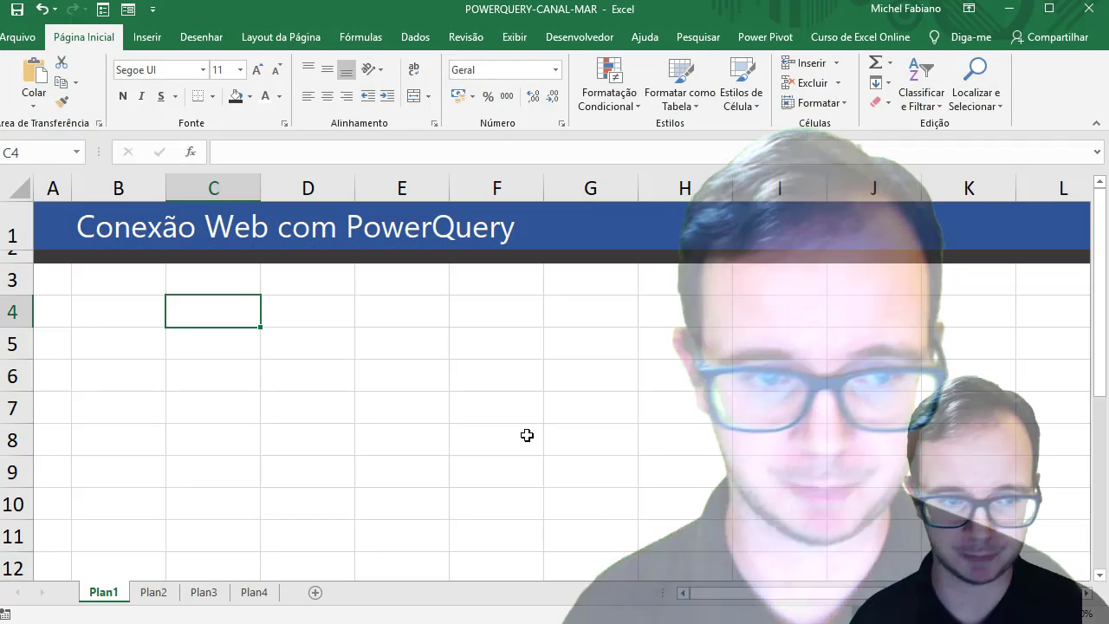
Select cell F5 and start a Da Web import from the Dados tab.
{"action": "left_click", "coordinate": [450, 340]}
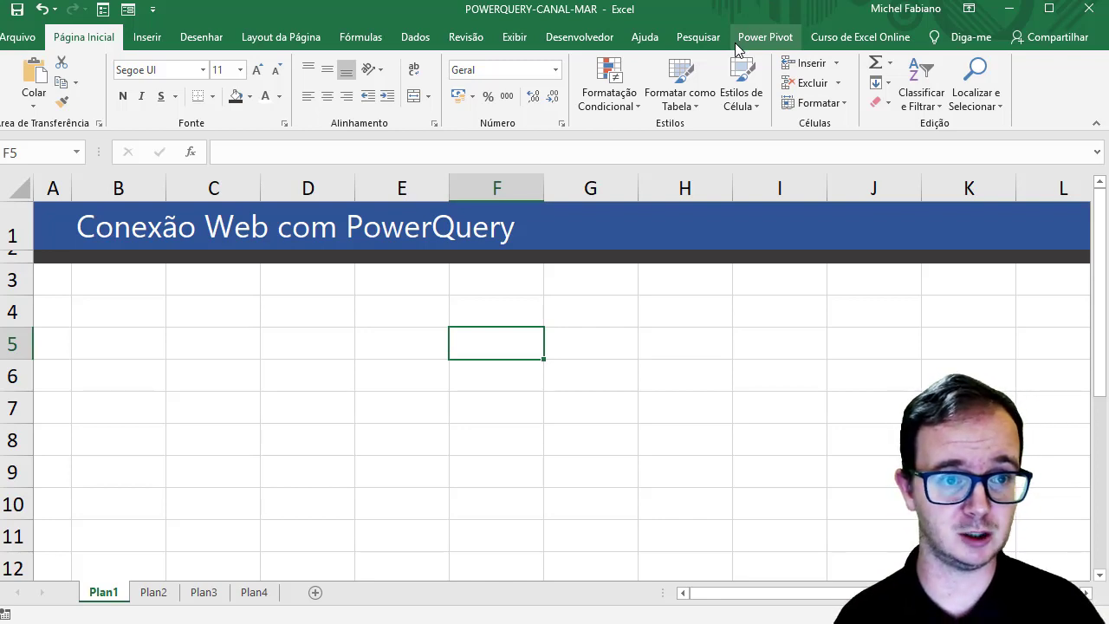
{"action": "left_click", "coordinate": [415, 37]}
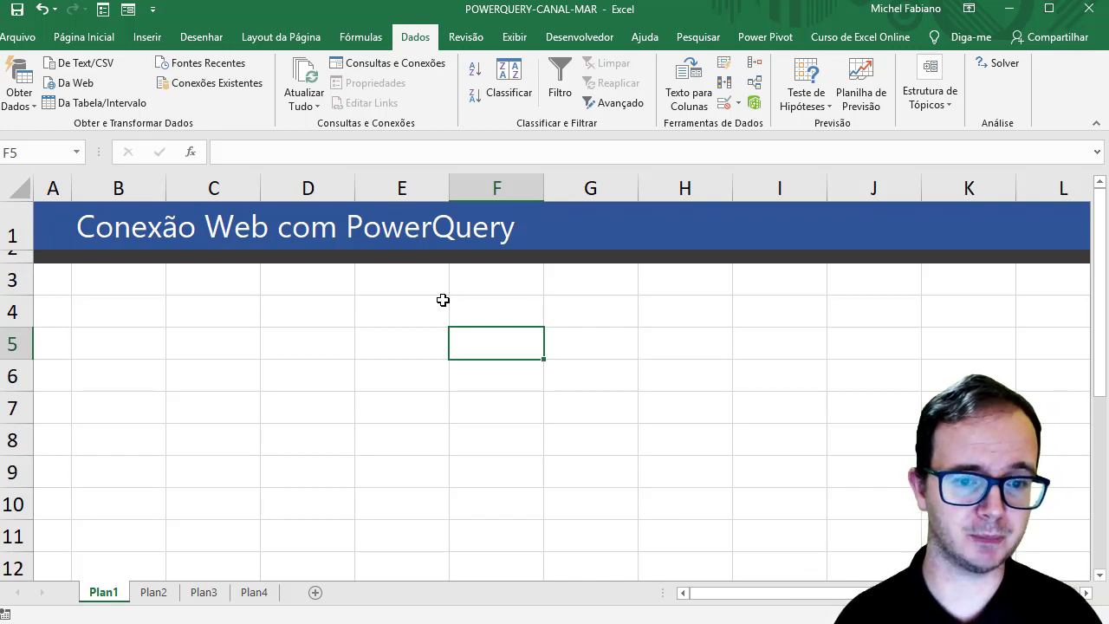
{"action": "left_click", "coordinate": [74, 83]}
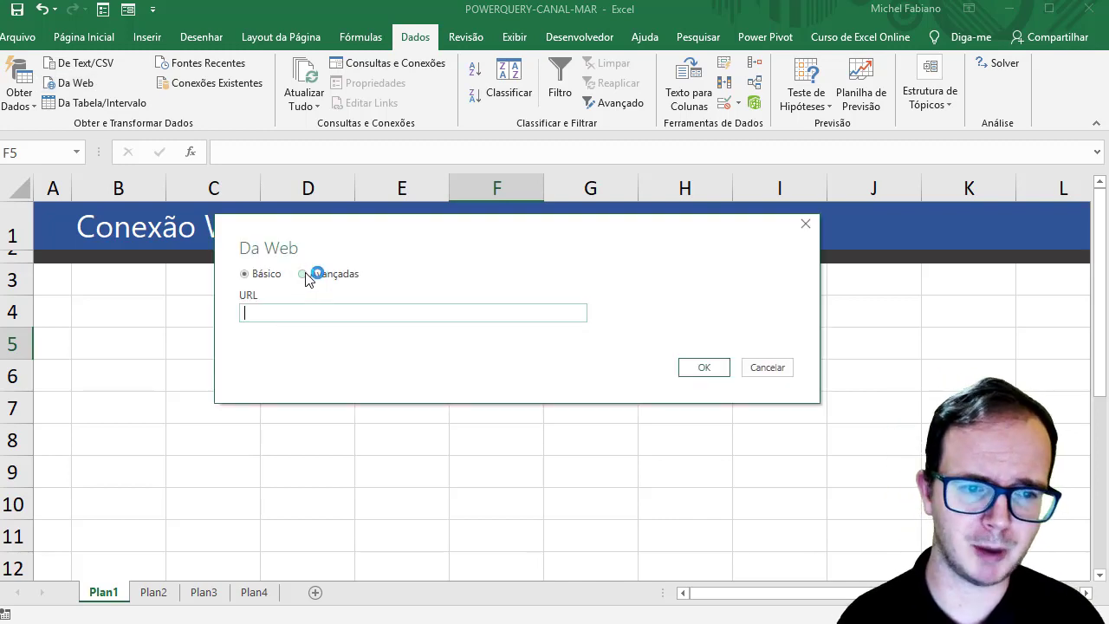
Leave the Da Web URL field empty and switch to the Edge window showing Google.
{"action": "left_click", "coordinate": [278, 314]}
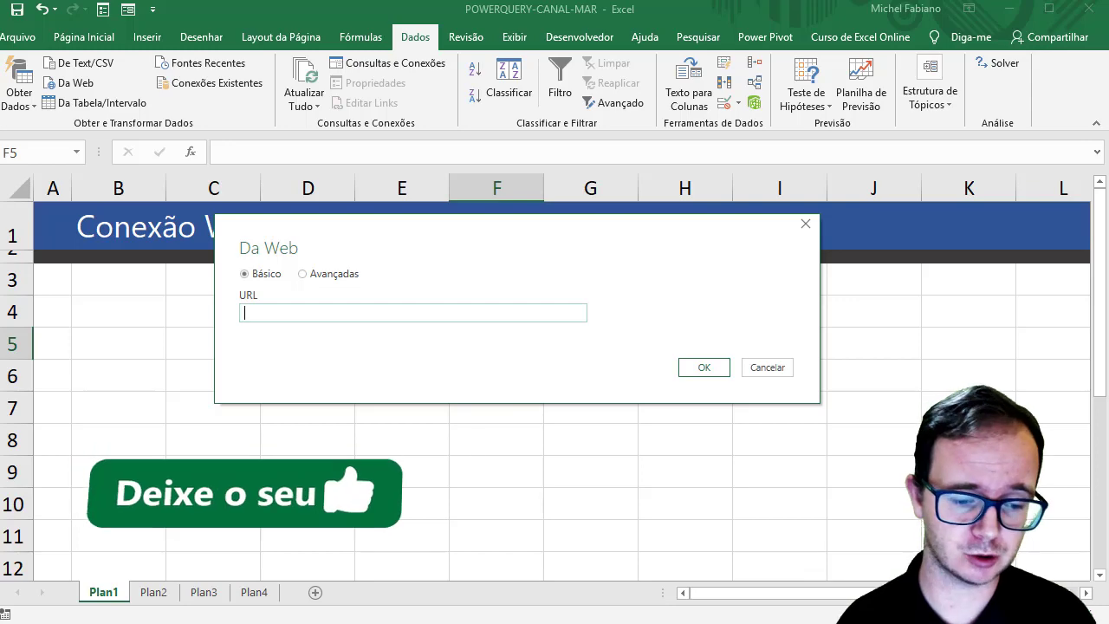
{"action": "key", "text": "alt+Tab"}
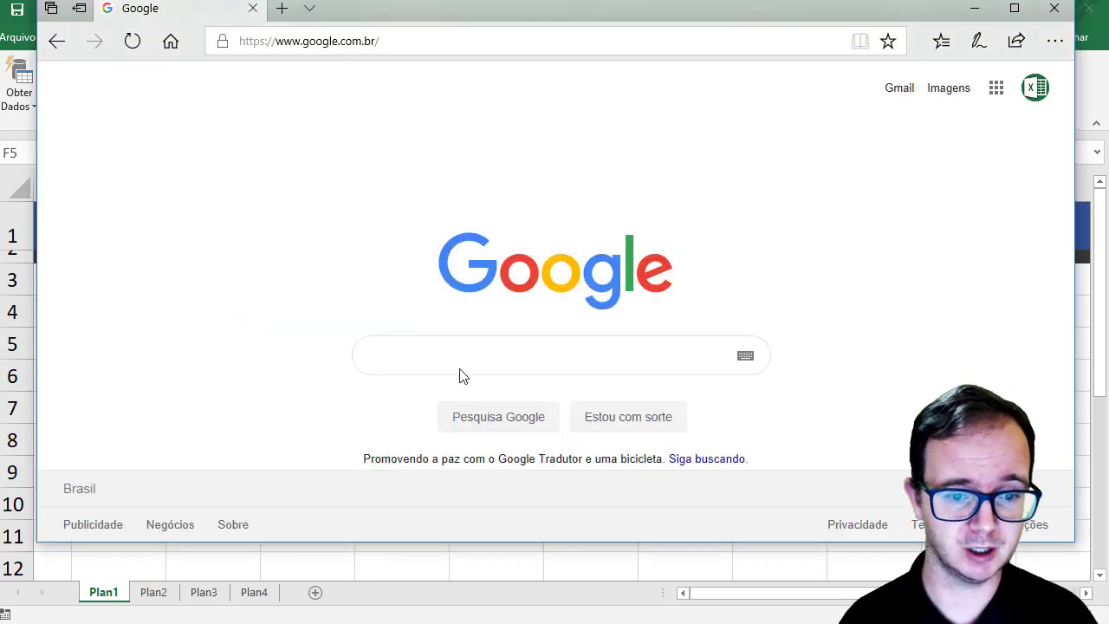
Search Google for 'tabela campeonato BRASILEIRO 2018'.
{"action": "left_click", "coordinate": [460, 365]}
{"action": "type", "text": "TABELA"}
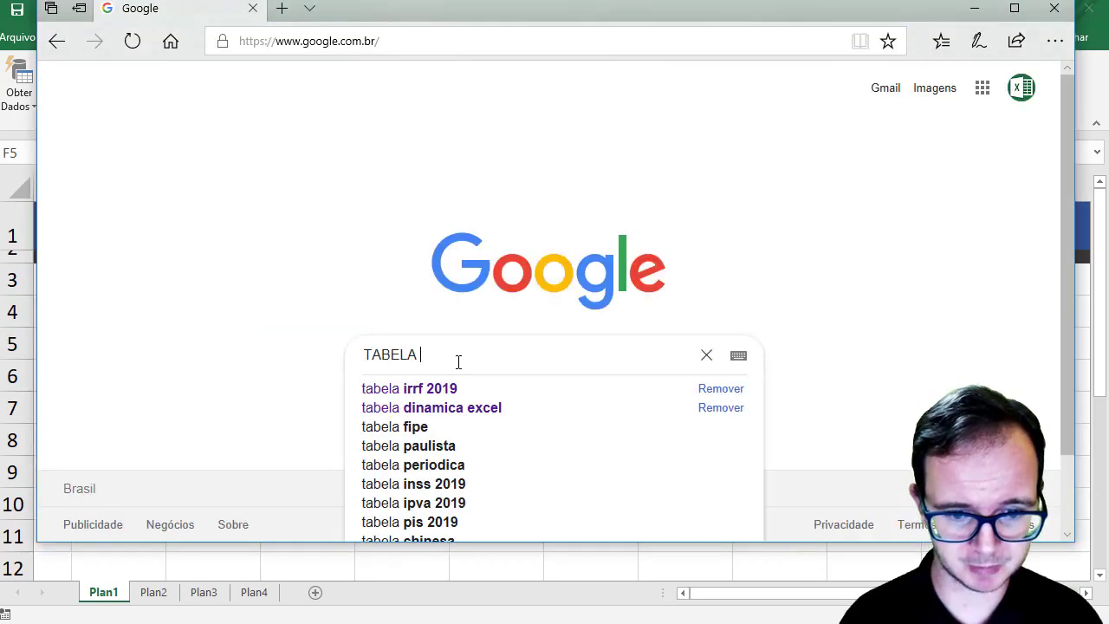
{"action": "type", "text": " CAMPE"}
{"action": "key", "text": "Down"}
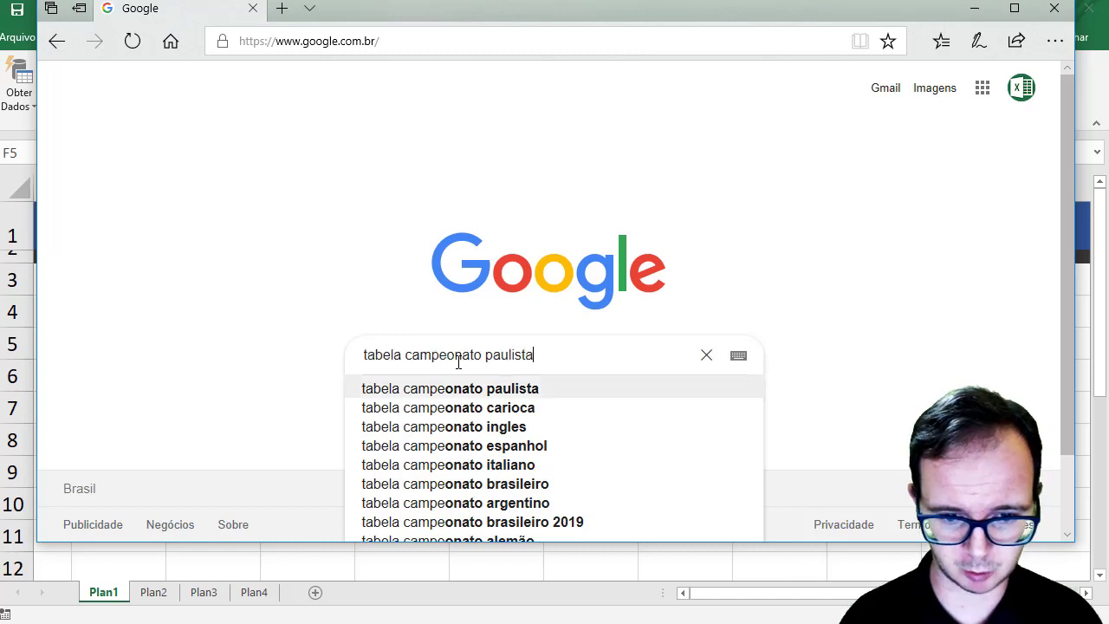
{"action": "key", "text": "BackSpace"}
{"action": "key", "text": "BackSpace"}
{"action": "key", "text": "BackSpace"}
{"action": "key", "text": "BackSpace"}
{"action": "key", "text": "BackSpace"}
{"action": "key", "text": "BackSpace"}
{"action": "key", "text": "BackSpace"}
{"action": "key", "text": "BackSpace"}
{"action": "type", "text": "B"}
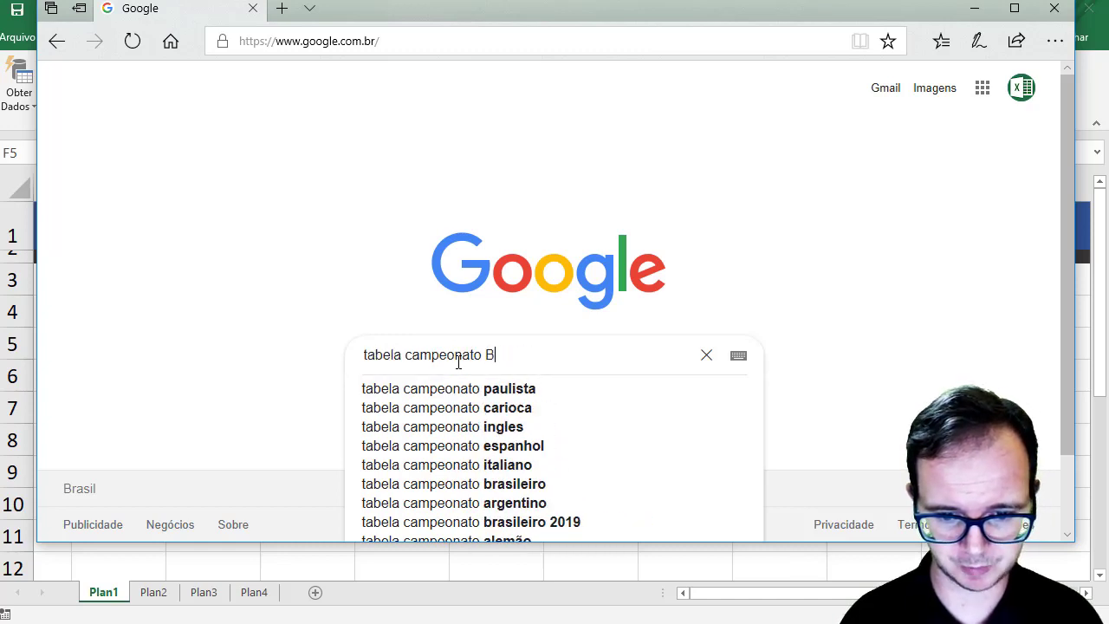
{"action": "type", "text": "RASILEIRO 2"}
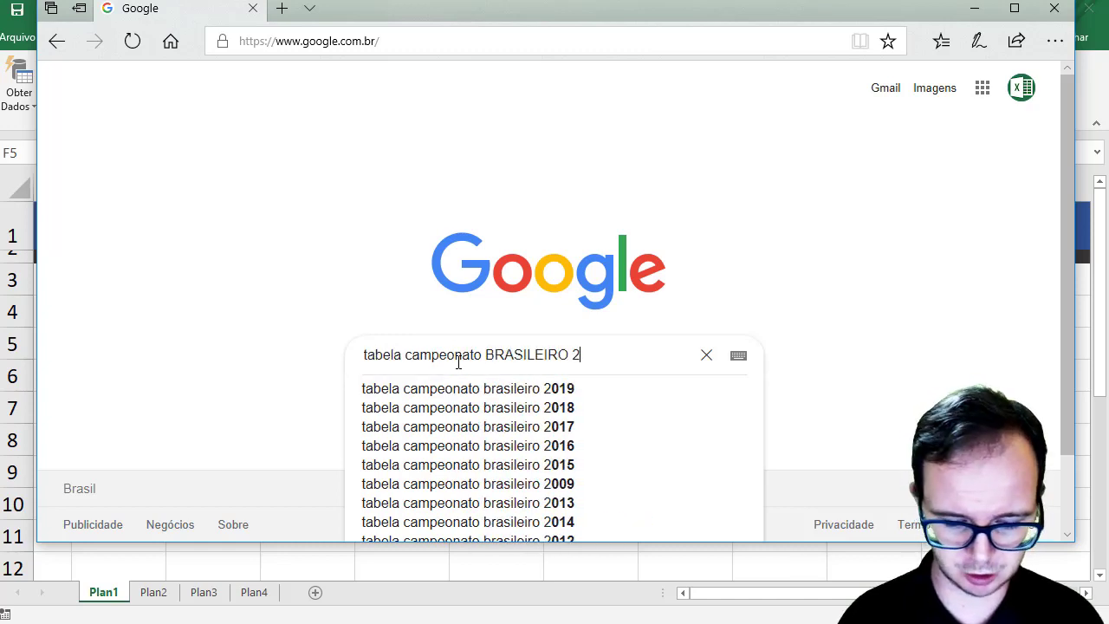
{"action": "type", "text": "018"}
{"action": "key", "text": "Return"}
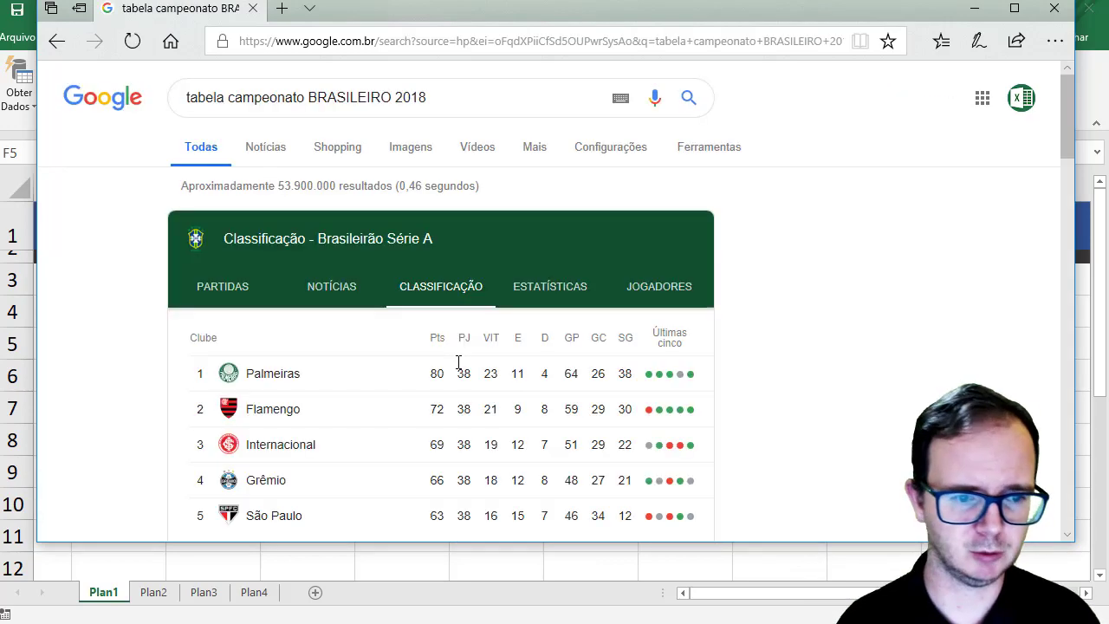
Scroll down the results to the Gazeta do Povo classification result.
{"action": "scroll", "coordinate": [458, 361], "scroll_direction": "down", "scroll_amount": 5}
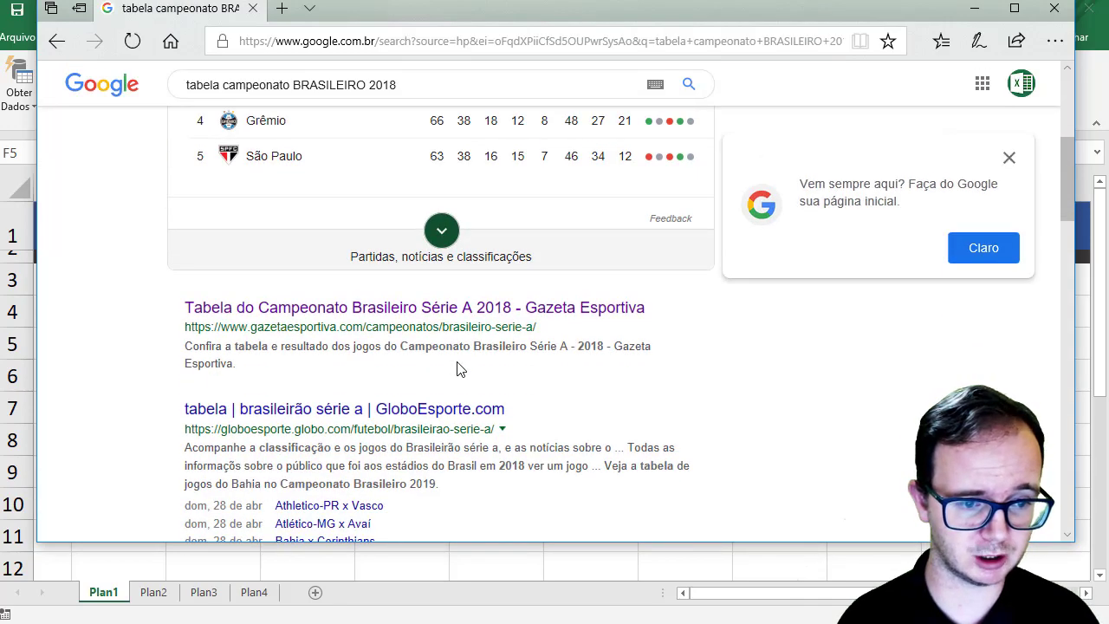
{"action": "scroll", "coordinate": [372, 415], "scroll_direction": "down", "scroll_amount": 1}
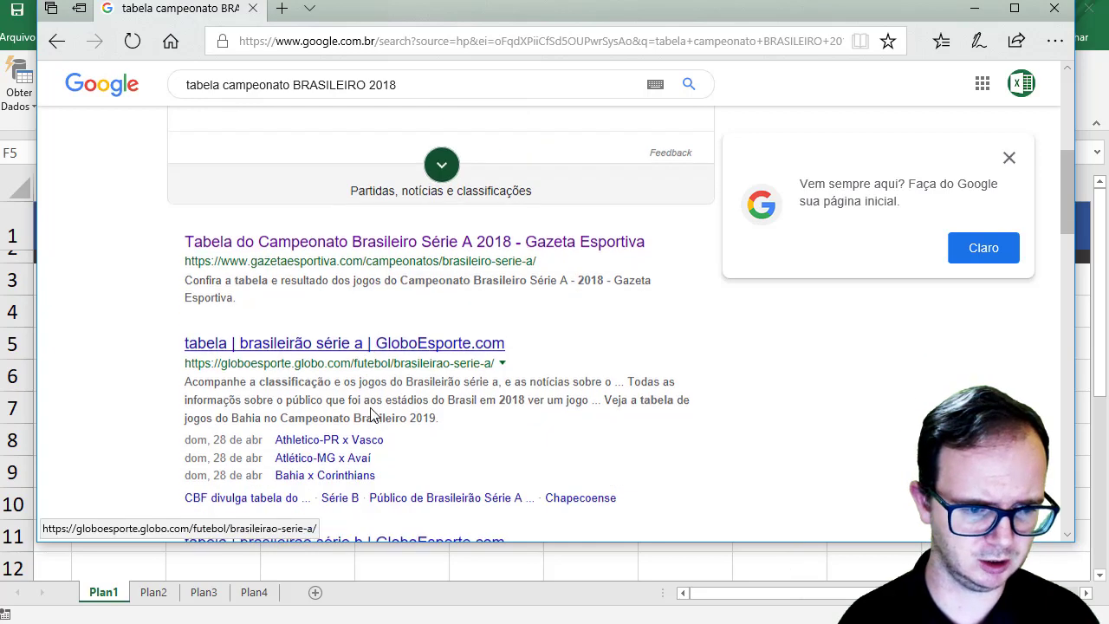
{"action": "scroll", "coordinate": [373, 416], "scroll_direction": "down", "scroll_amount": 1}
{"action": "scroll", "coordinate": [408, 361], "scroll_direction": "down", "scroll_amount": 1}
{"action": "scroll", "coordinate": [408, 364], "scroll_direction": "down", "scroll_amount": 2}
{"action": "scroll", "coordinate": [407, 362], "scroll_direction": "down", "scroll_amount": 1}
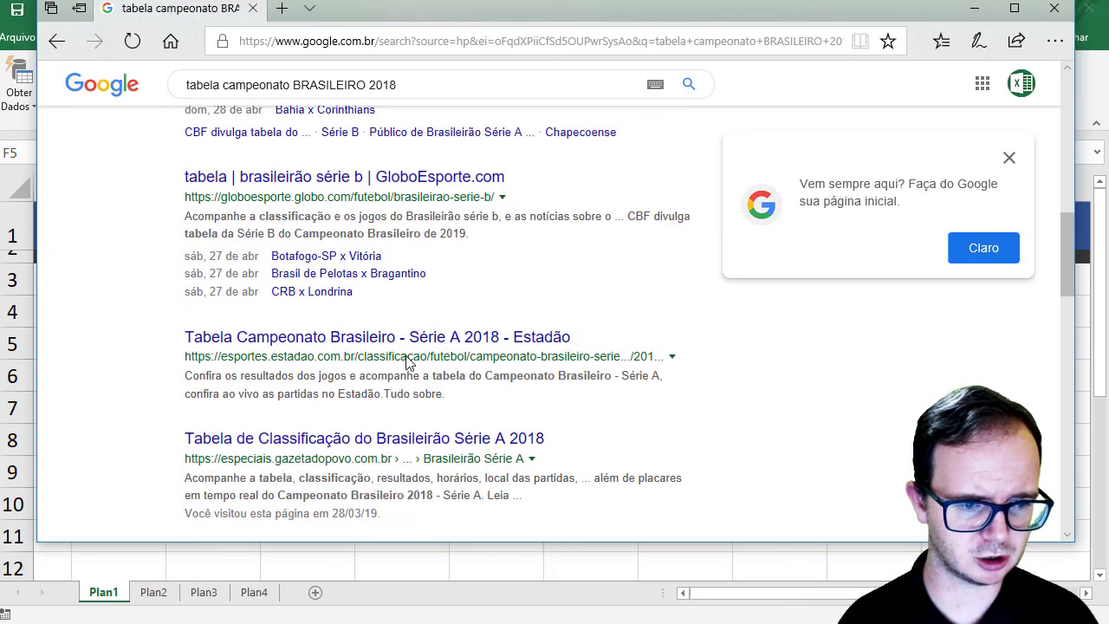
{"action": "scroll", "coordinate": [408, 362], "scroll_direction": "down", "scroll_amount": 2}
{"action": "scroll", "coordinate": [407, 357], "scroll_direction": "down", "scroll_amount": 1}
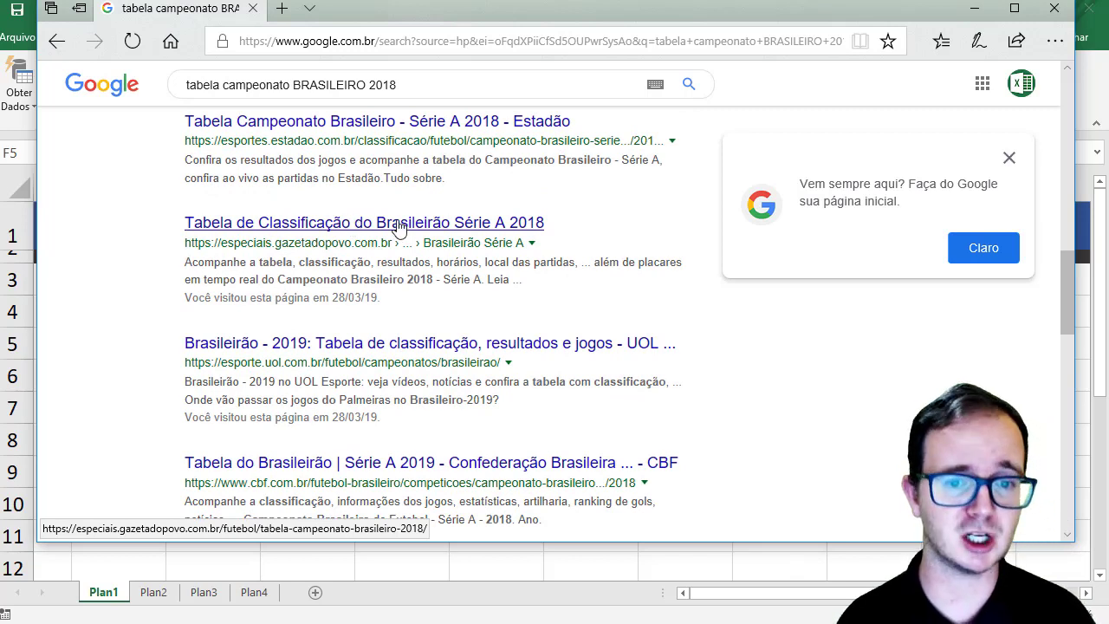
Open the Gazeta do Povo 2018 standings page.
{"action": "left_click", "coordinate": [399, 227]}
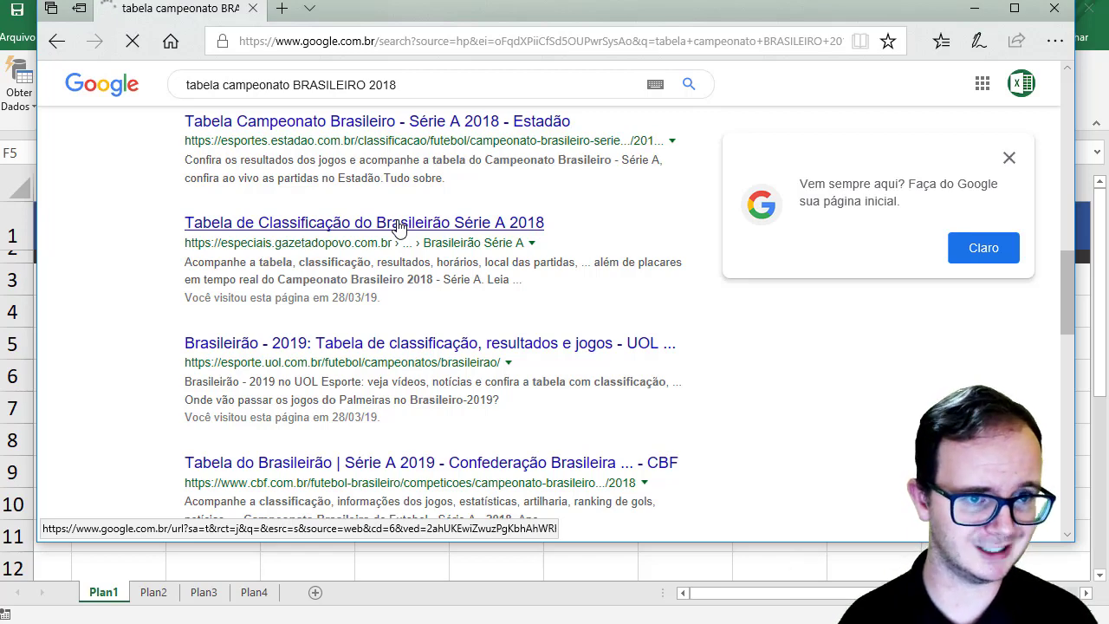
{"action": "scroll", "coordinate": [549, 240], "scroll_direction": "down", "scroll_amount": 3}
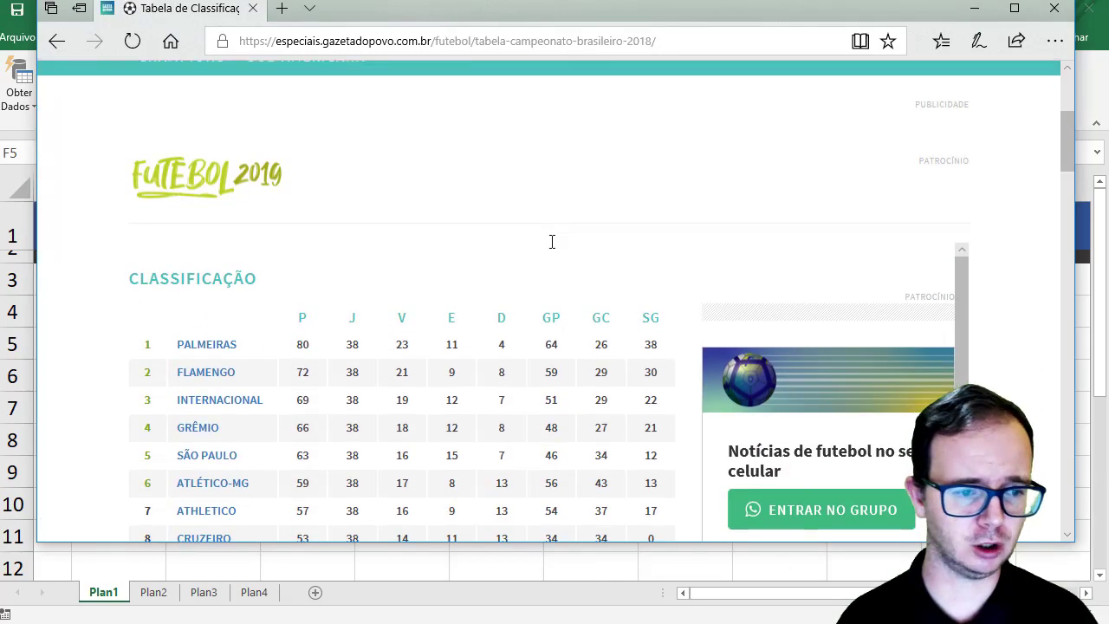
{"action": "scroll", "coordinate": [551, 242], "scroll_direction": "down", "scroll_amount": 1}
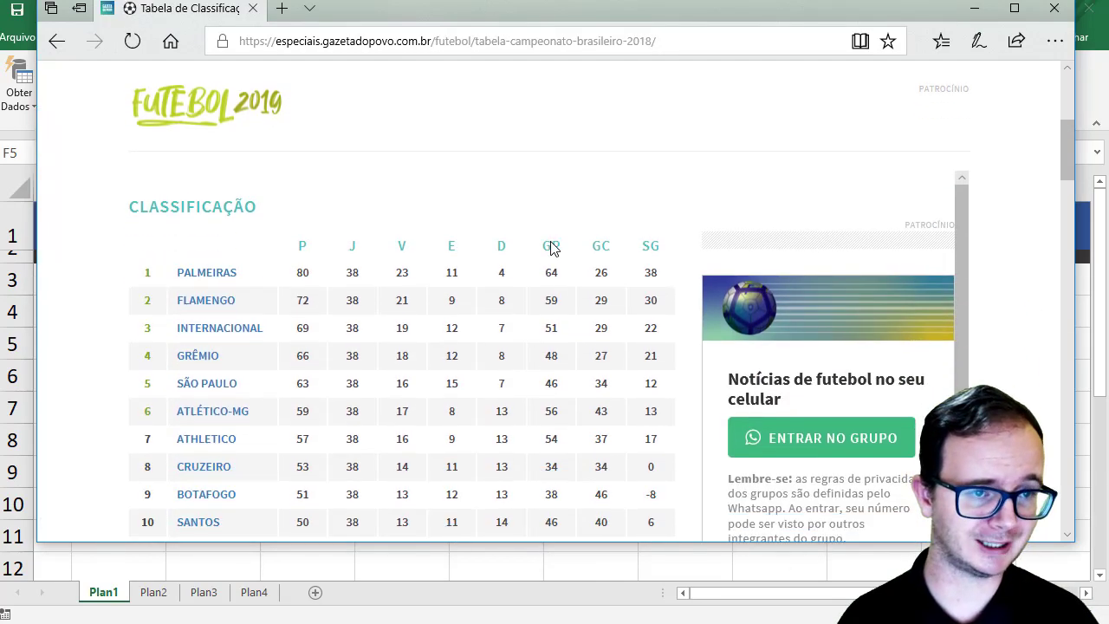
Copy the standings page's web address and return to Excel's Da Web dialog.
{"action": "left_click", "coordinate": [545, 43]}
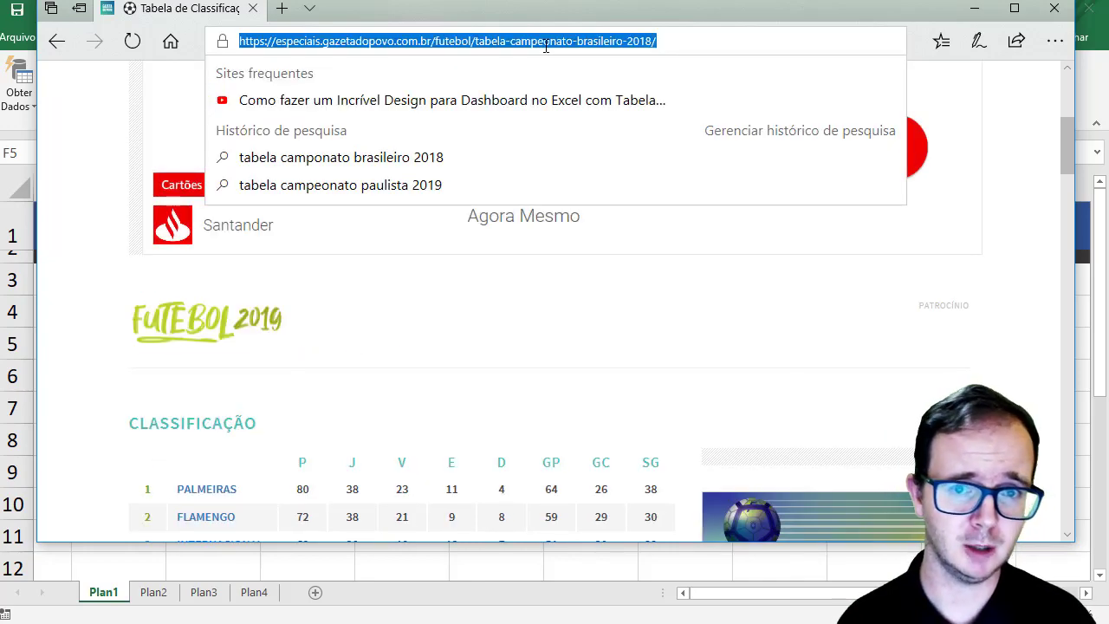
{"action": "right_click", "coordinate": [545, 44]}
{"action": "left_click", "coordinate": [538, 97]}
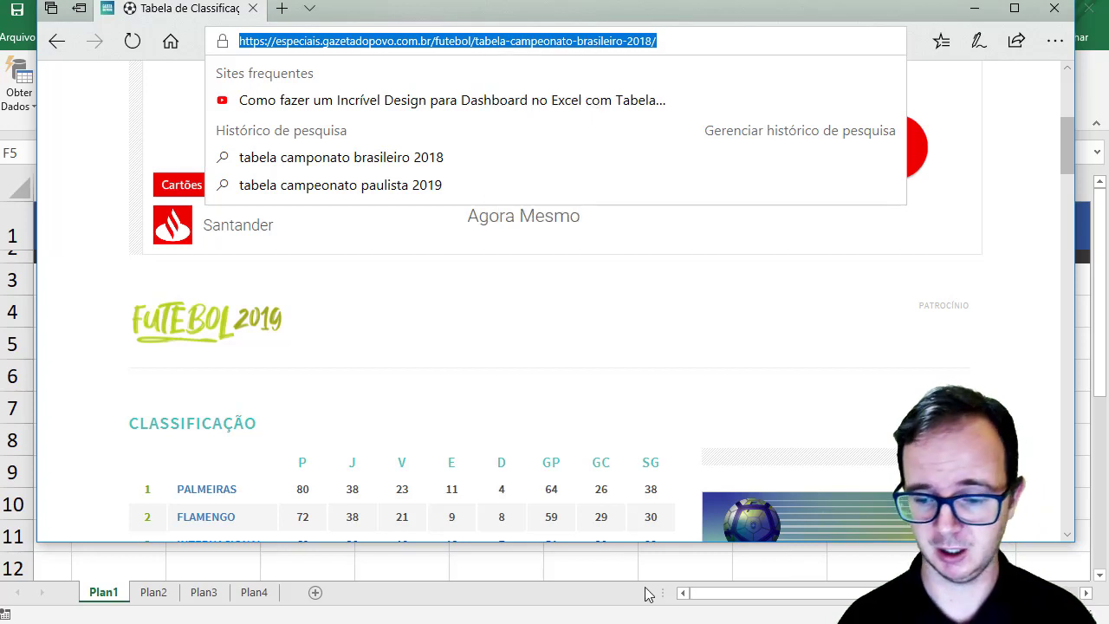
{"action": "key", "text": "alt+Tab"}
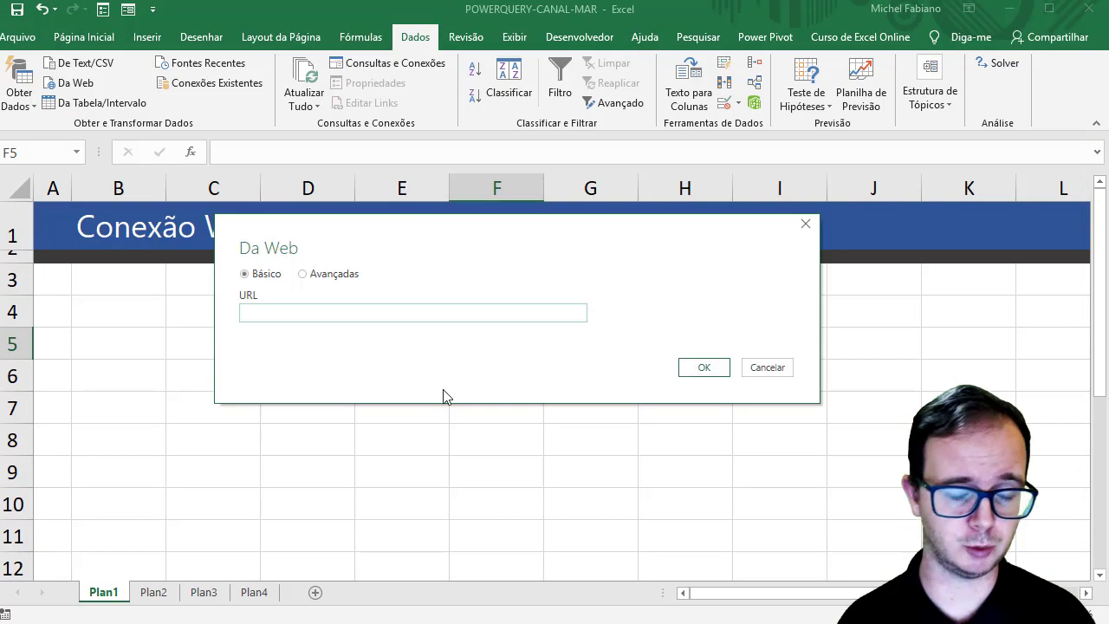
Paste the Gazeta do Povo address into Da Web and connect with Anônimo access.
{"action": "left_click", "coordinate": [417, 311]}
{"action": "key", "text": "ctrl+v"}
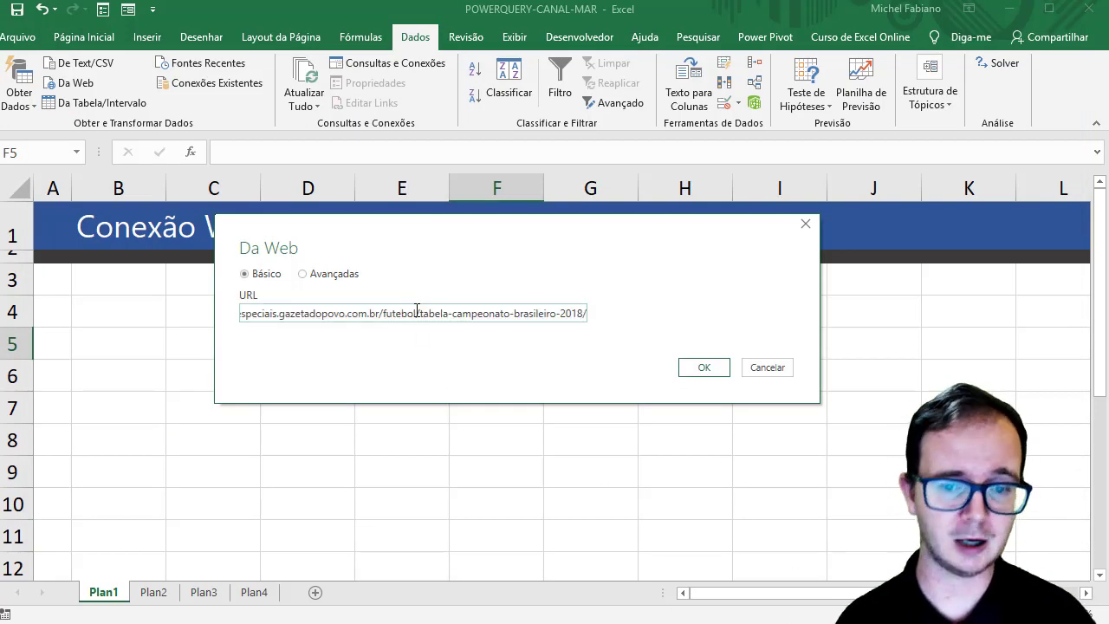
{"action": "left_click", "coordinate": [711, 371]}
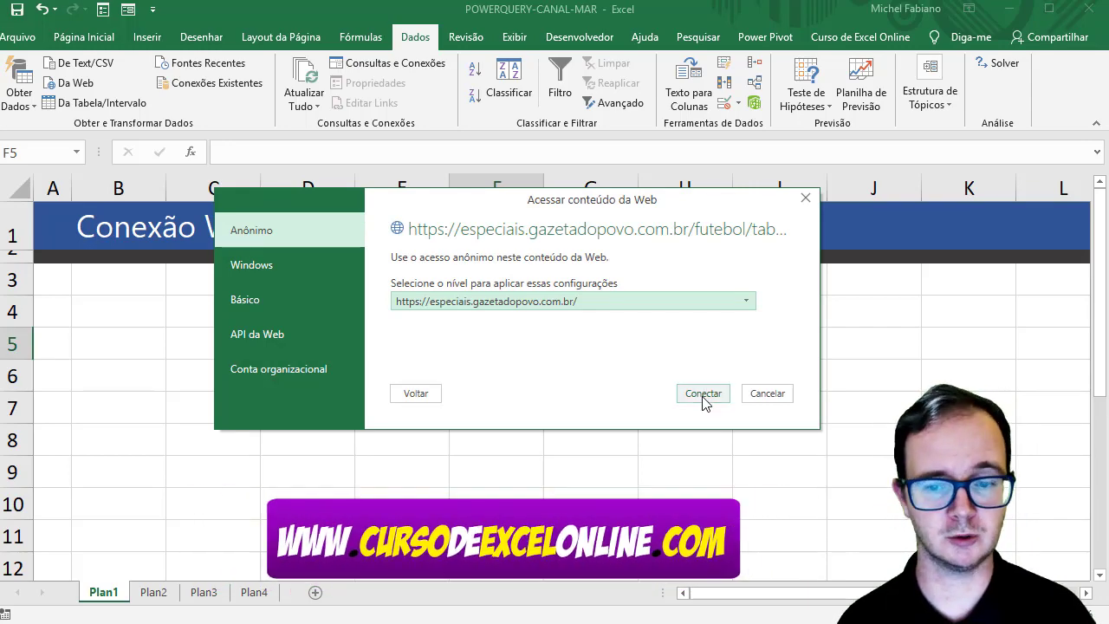
{"action": "left_click", "coordinate": [704, 390]}
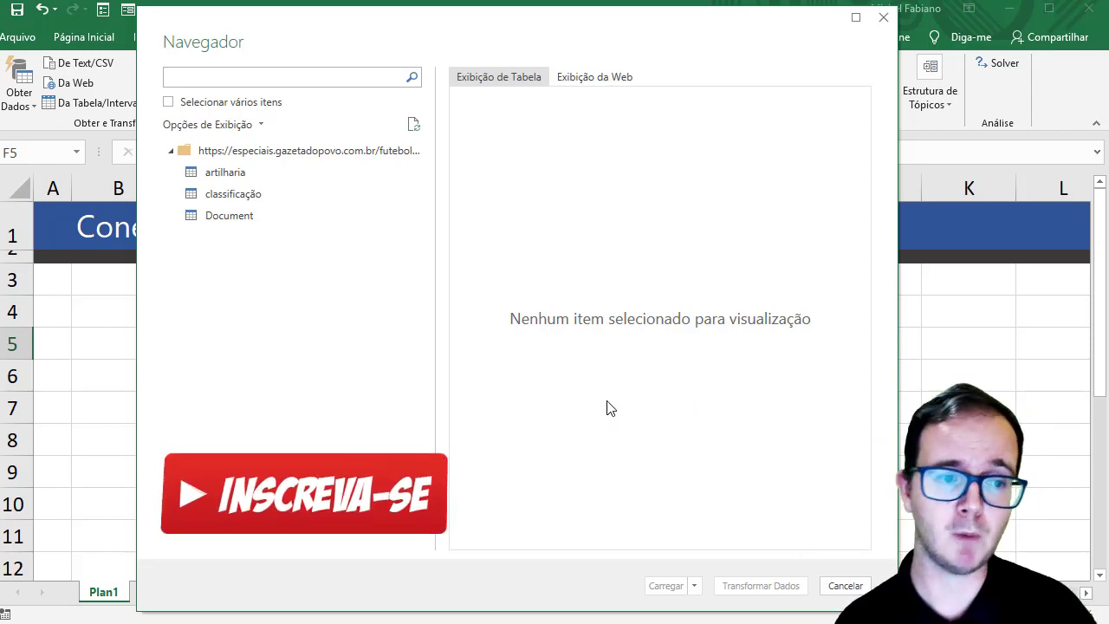
Preview Document, artilharia and classificação in Navegador, then send classificação to Transformar Dados.
{"action": "left_click", "coordinate": [214, 192]}
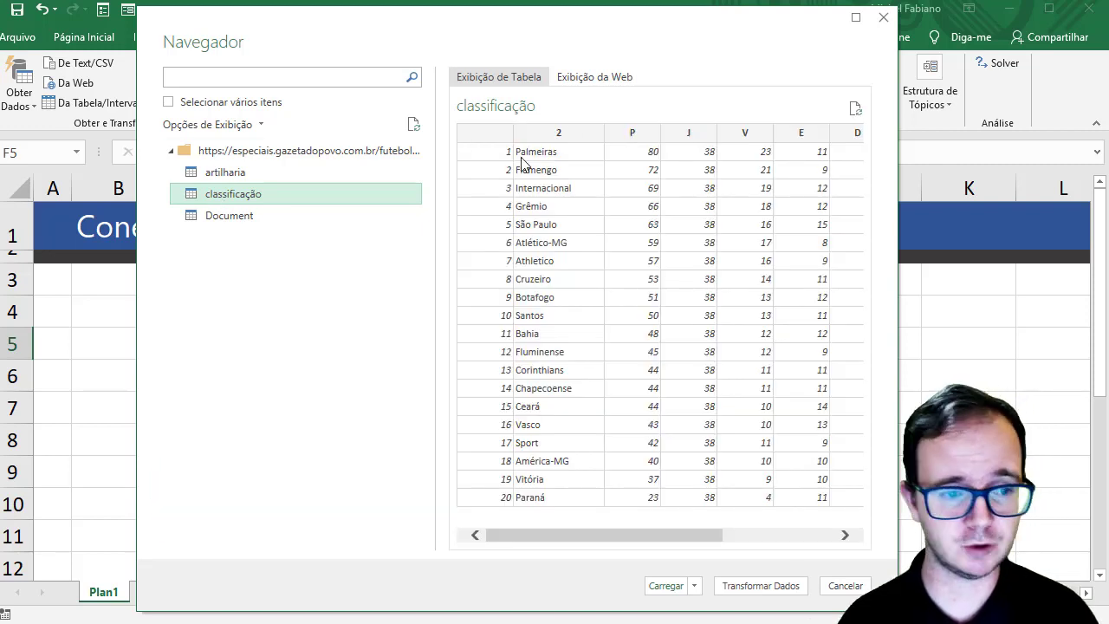
{"action": "left_click", "coordinate": [242, 216]}
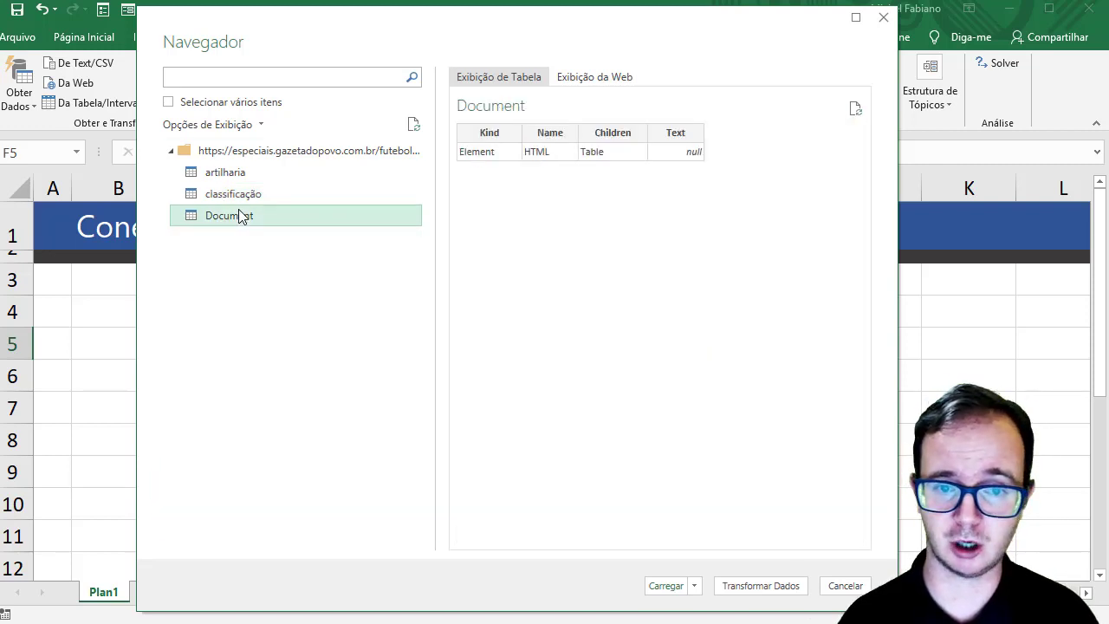
{"action": "left_click", "coordinate": [243, 177]}
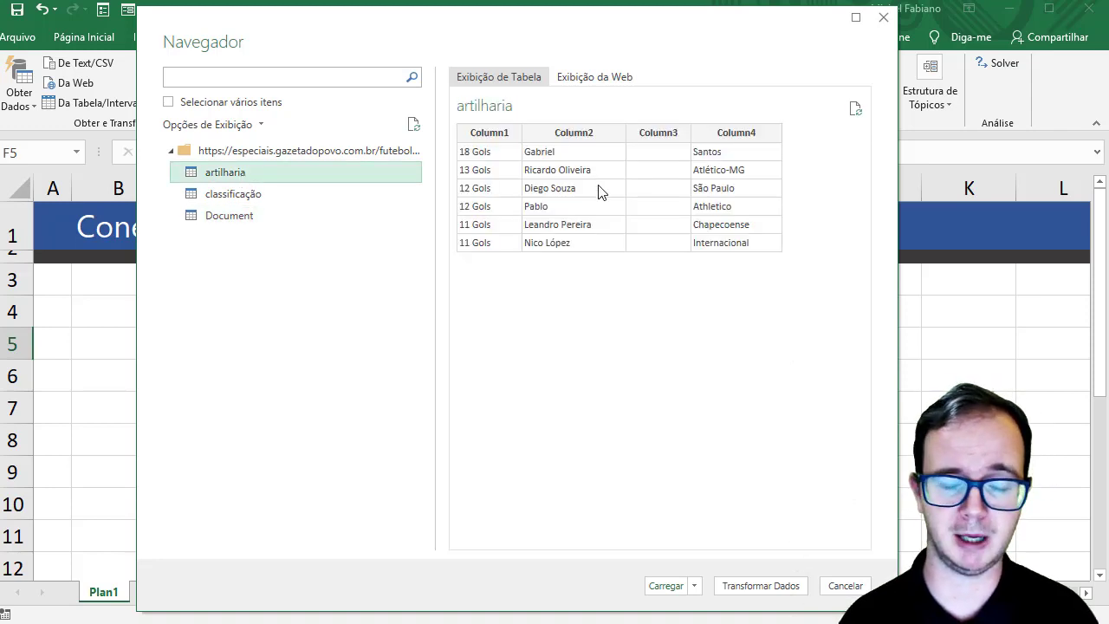
{"action": "left_click", "coordinate": [223, 195]}
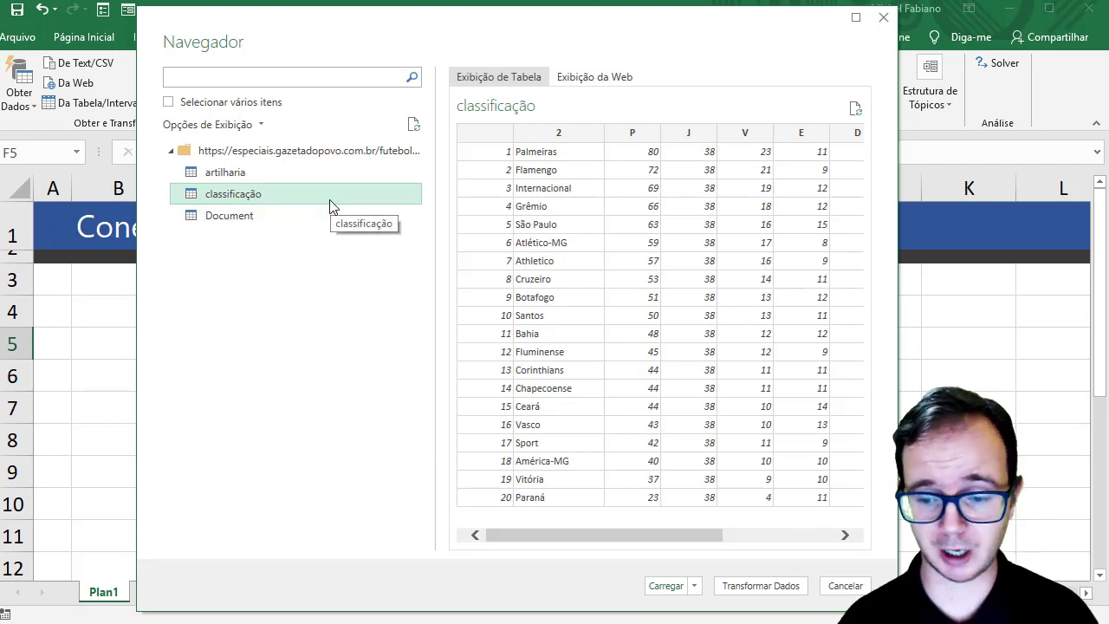
{"action": "left_click", "coordinate": [762, 587]}
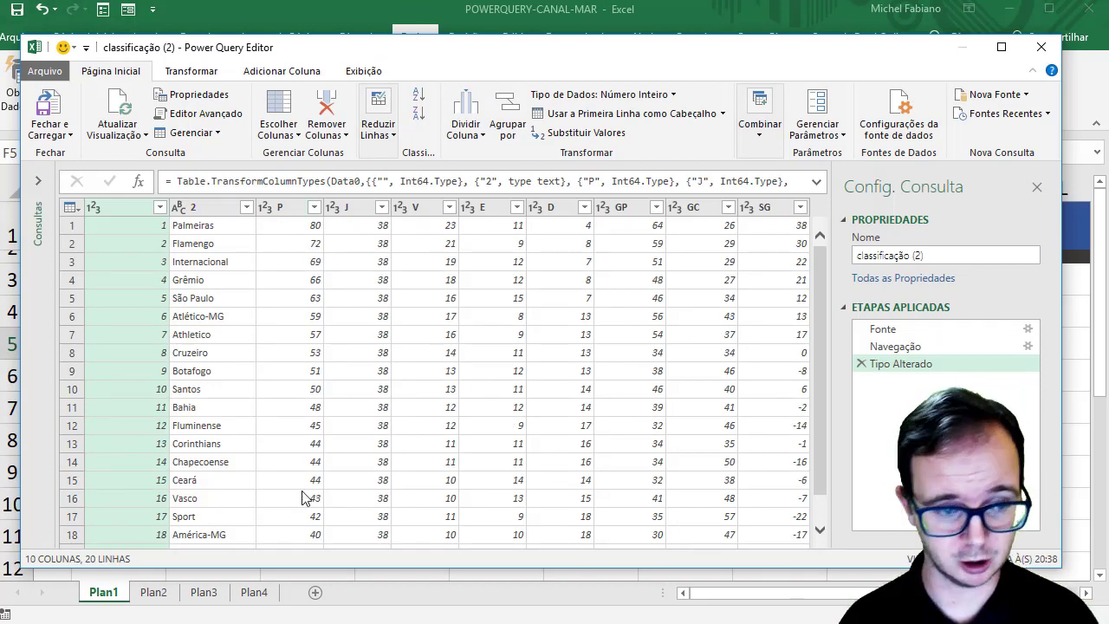
Check the P column type and a GC value, then Fechar e Carregar the query.
{"action": "left_click", "coordinate": [266, 209]}
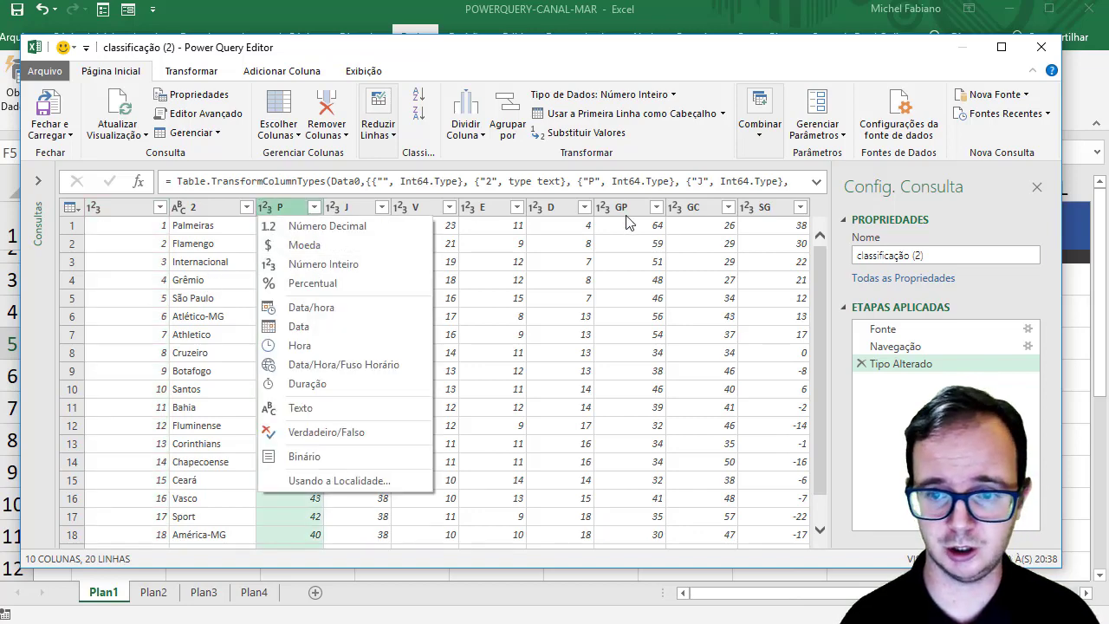
{"action": "left_click", "coordinate": [702, 498]}
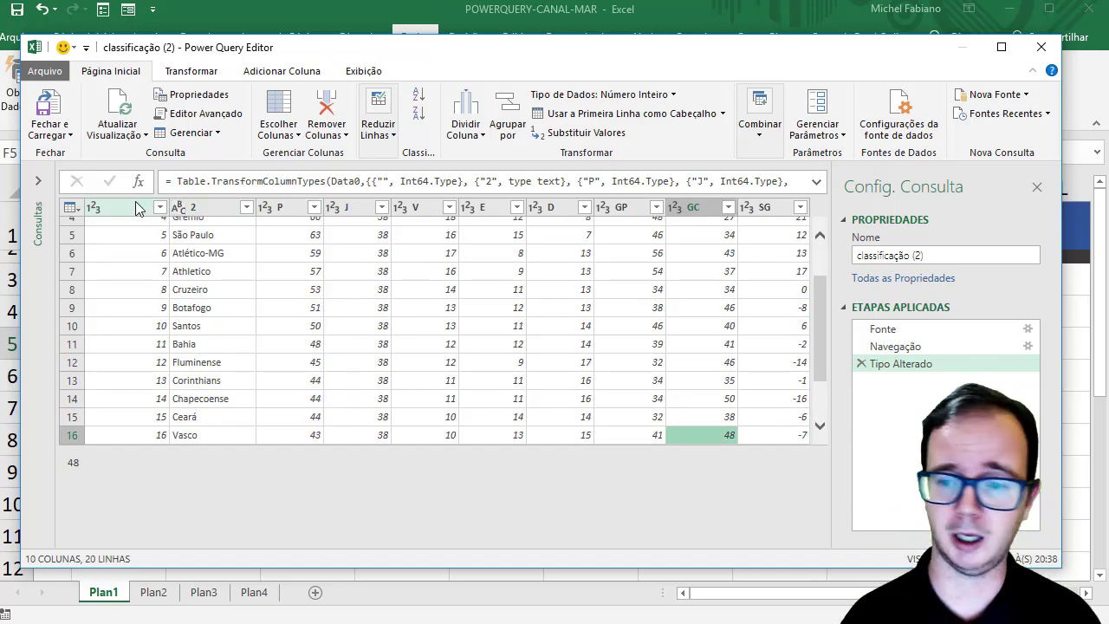
{"action": "left_click", "coordinate": [65, 135]}
{"action": "left_click", "coordinate": [77, 156]}
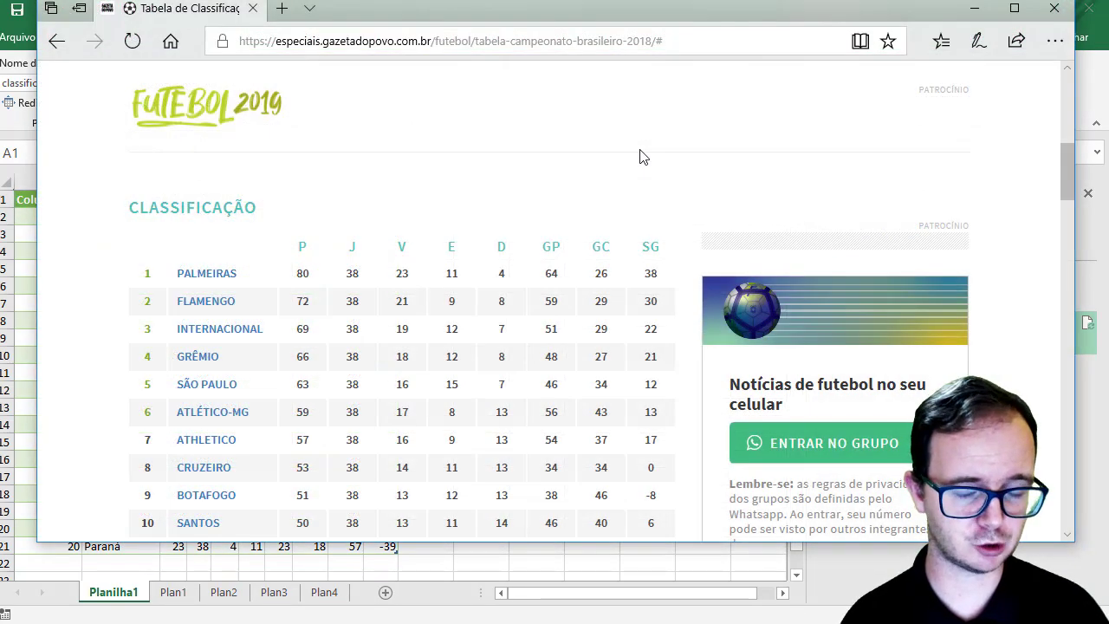
Go back to the Google results and open the GloboEsporte Brasileirão Série A page.
{"action": "left_click", "coordinate": [59, 42]}
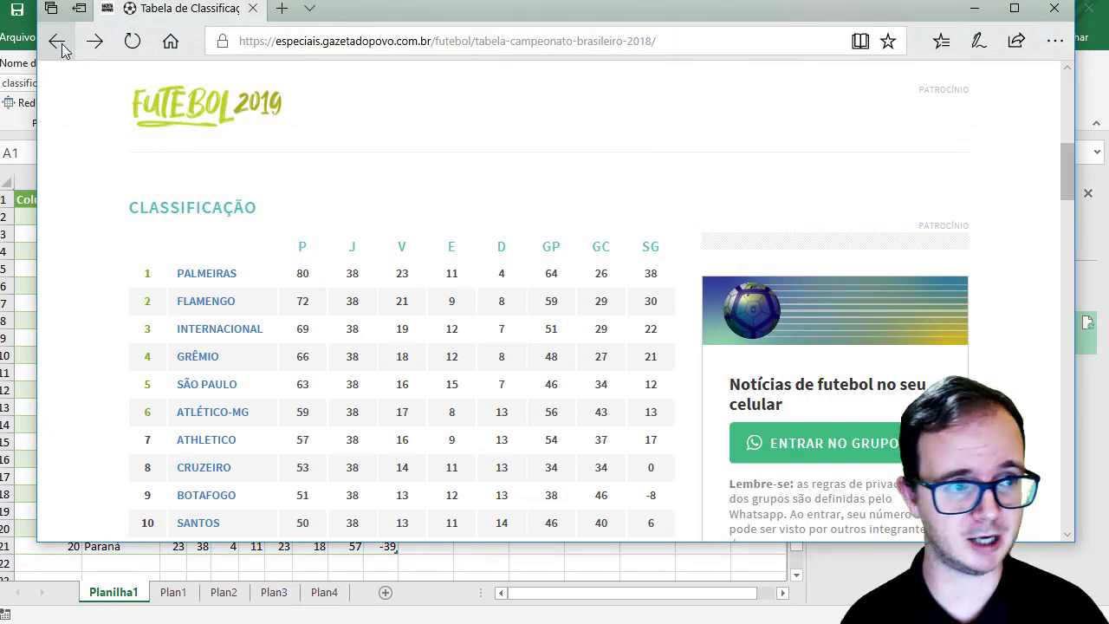
{"action": "left_click", "coordinate": [58, 47]}
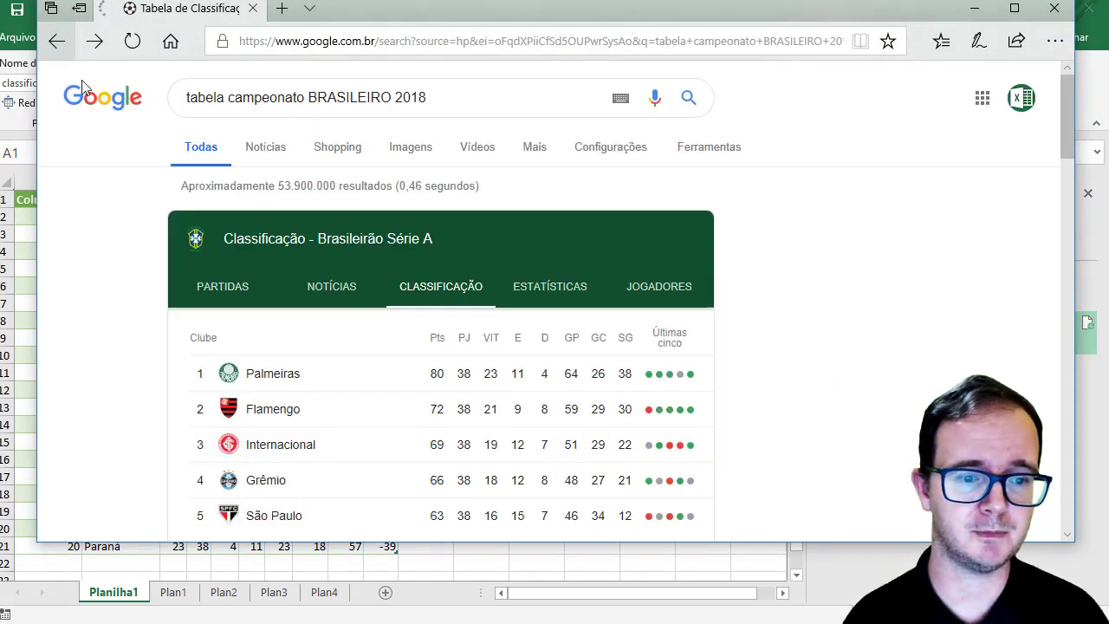
{"action": "scroll", "coordinate": [339, 330], "scroll_direction": "down", "scroll_amount": 2}
{"action": "scroll", "coordinate": [340, 329], "scroll_direction": "down", "scroll_amount": 3}
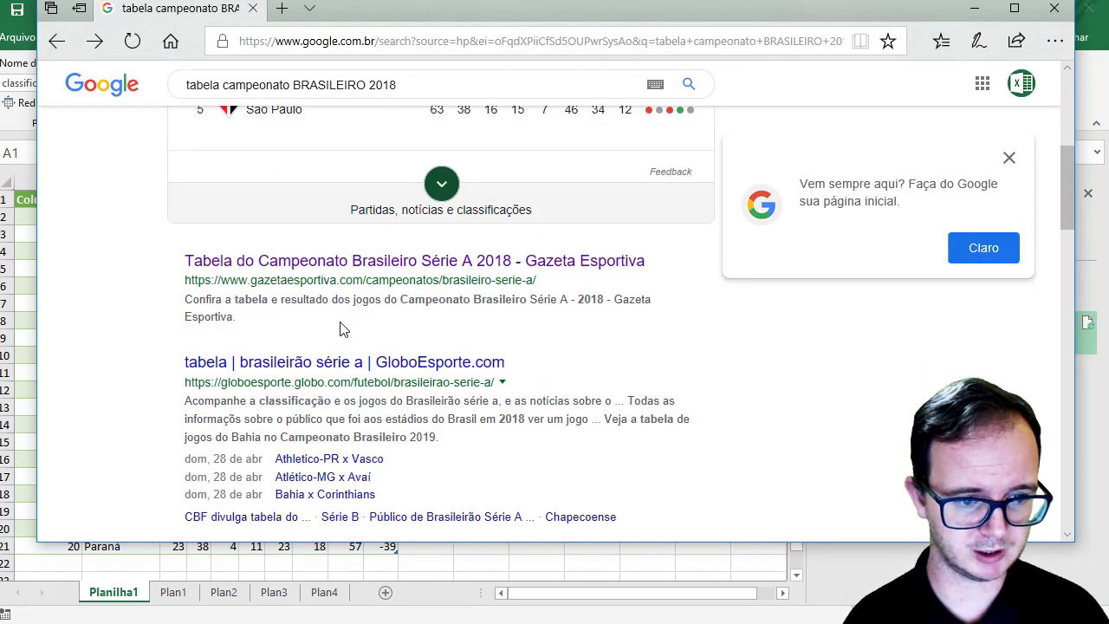
{"action": "scroll", "coordinate": [341, 329], "scroll_direction": "down", "scroll_amount": 1}
{"action": "left_click", "coordinate": [362, 295]}
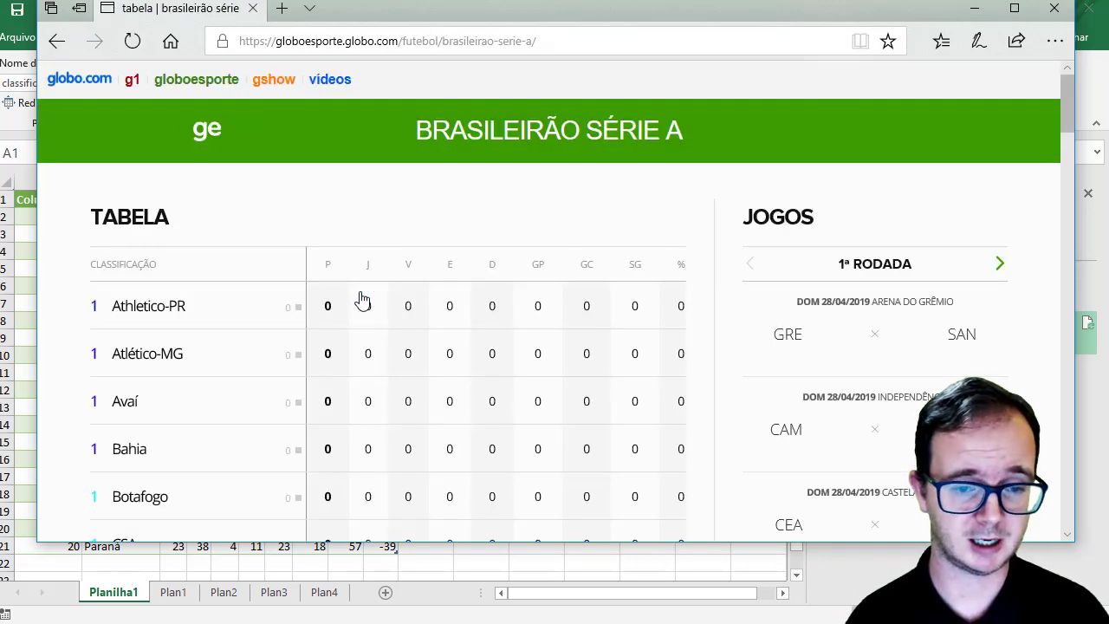
{"action": "scroll", "coordinate": [364, 299], "scroll_direction": "down", "scroll_amount": 2}
{"action": "scroll", "coordinate": [363, 299], "scroll_direction": "down", "scroll_amount": 1}
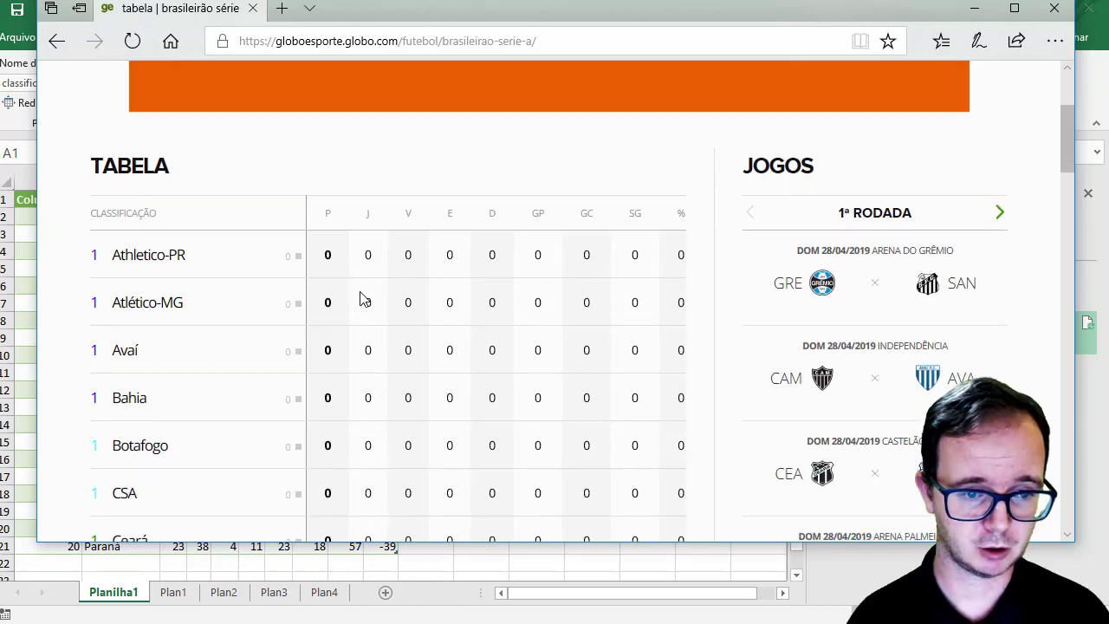
Copy the GloboEsporte page address and return to the Excel workbook.
{"action": "left_click", "coordinate": [304, 41]}
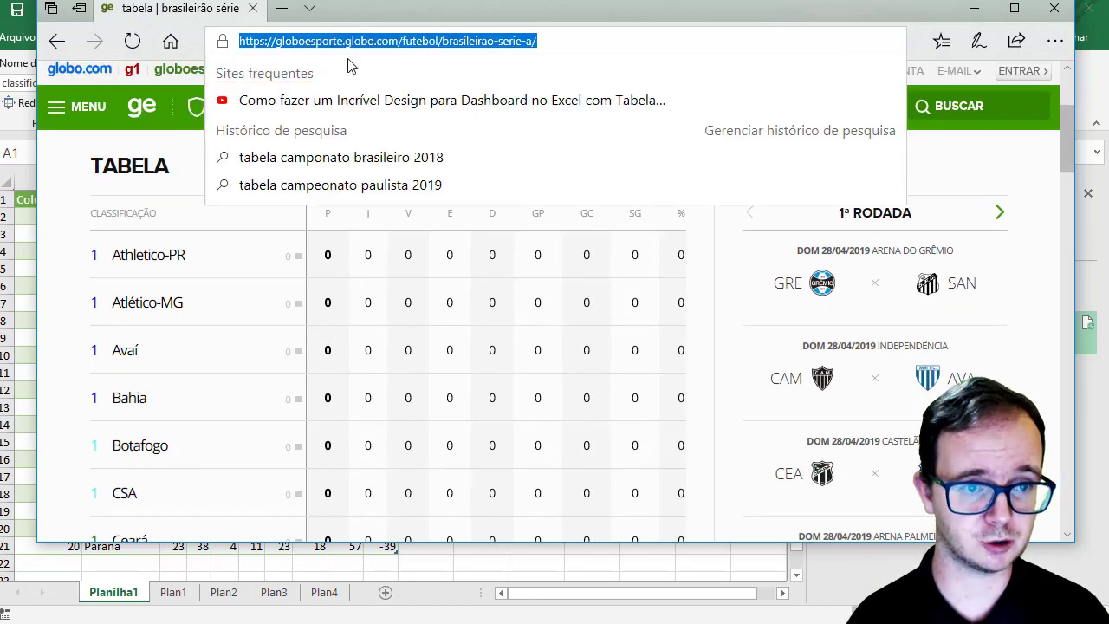
{"action": "right_click", "coordinate": [351, 45]}
{"action": "left_click", "coordinate": [349, 89]}
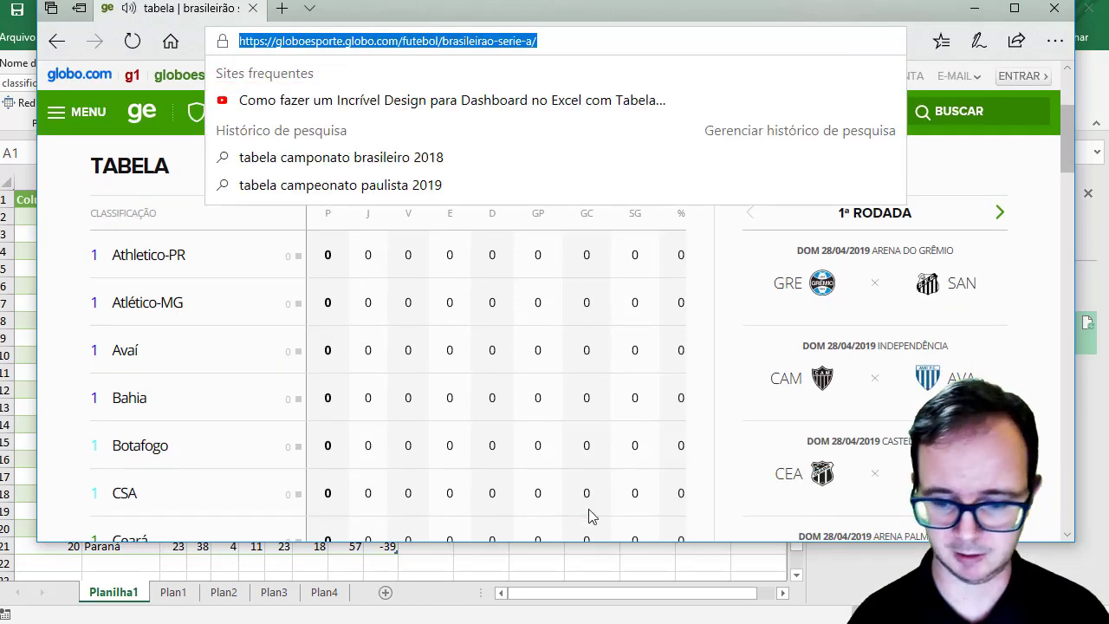
{"action": "key", "text": "alt+Tab"}
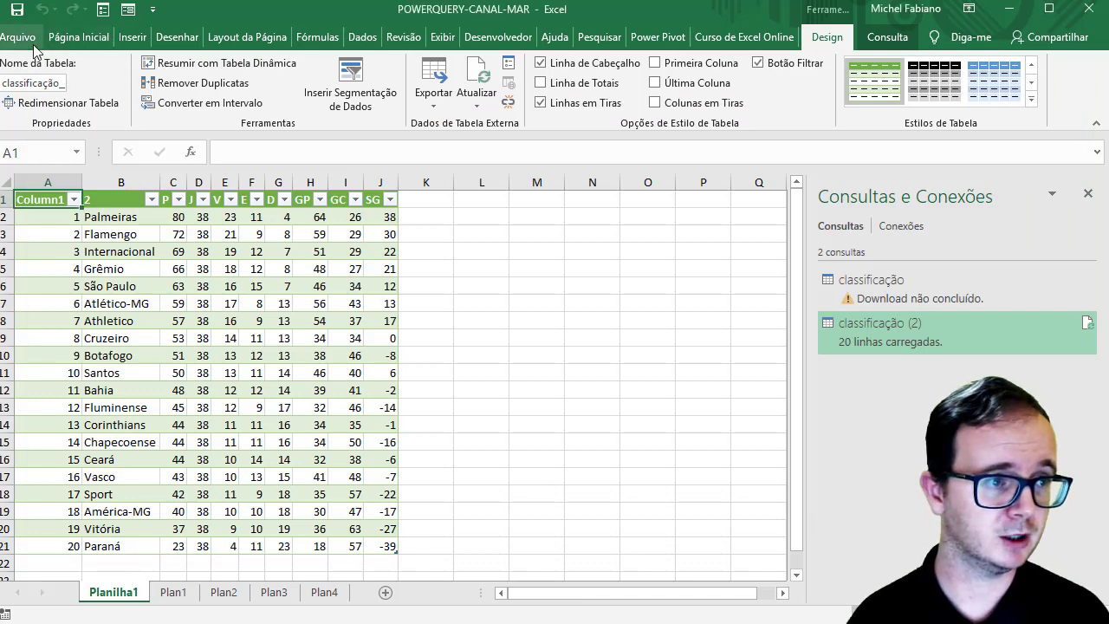
{"action": "left_click", "coordinate": [363, 37]}
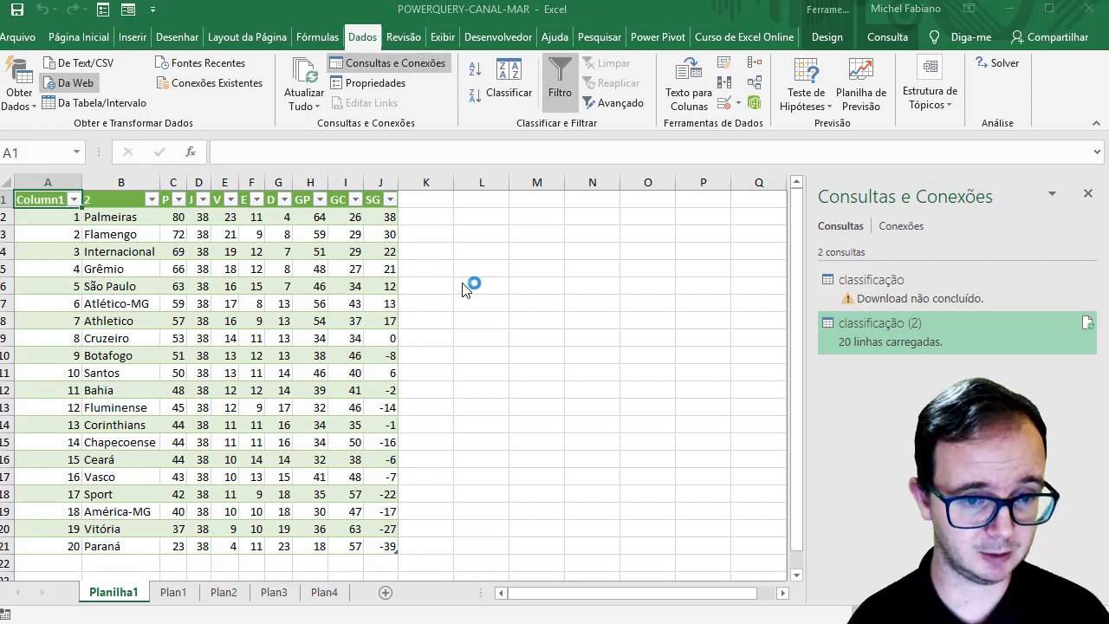
{"action": "key", "text": "ctrl+v"}
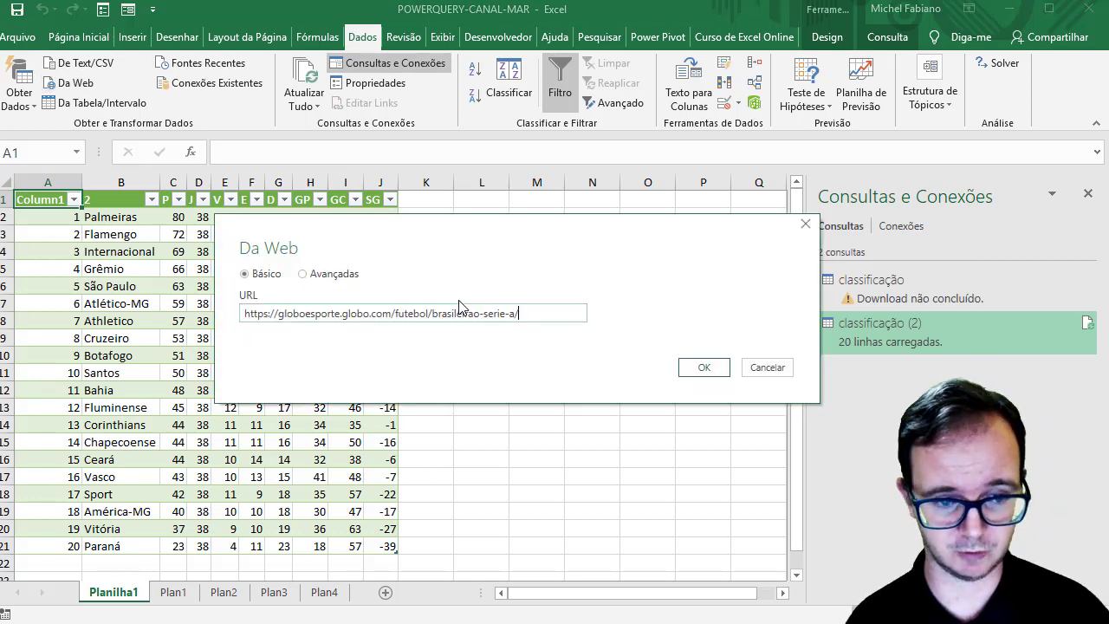
{"action": "left_click", "coordinate": [700, 369]}
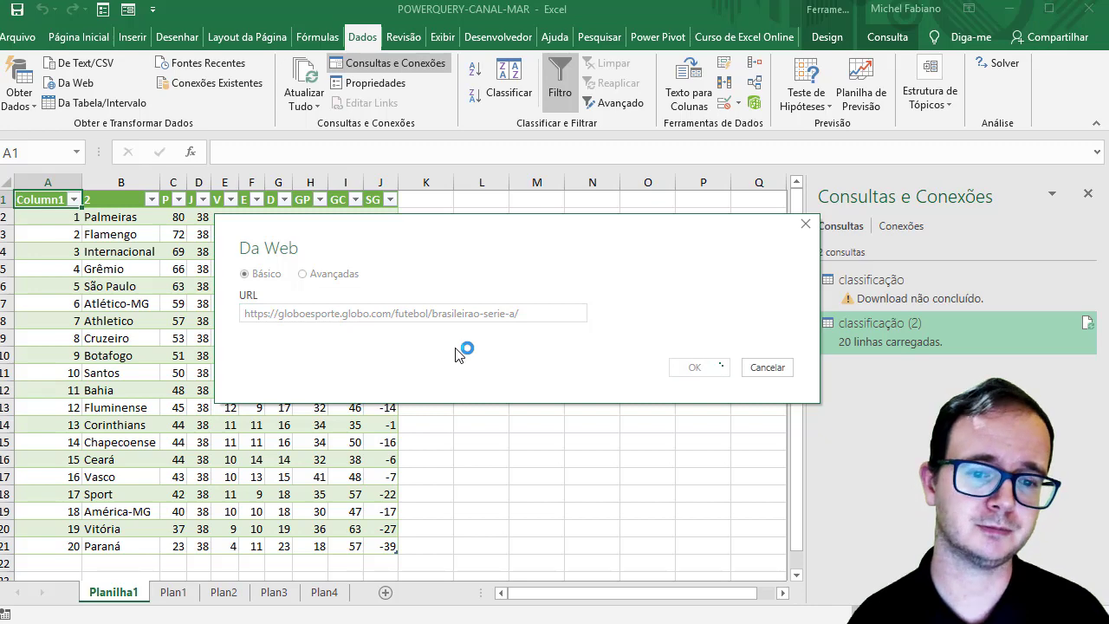
{"action": "left_click", "coordinate": [717, 397]}
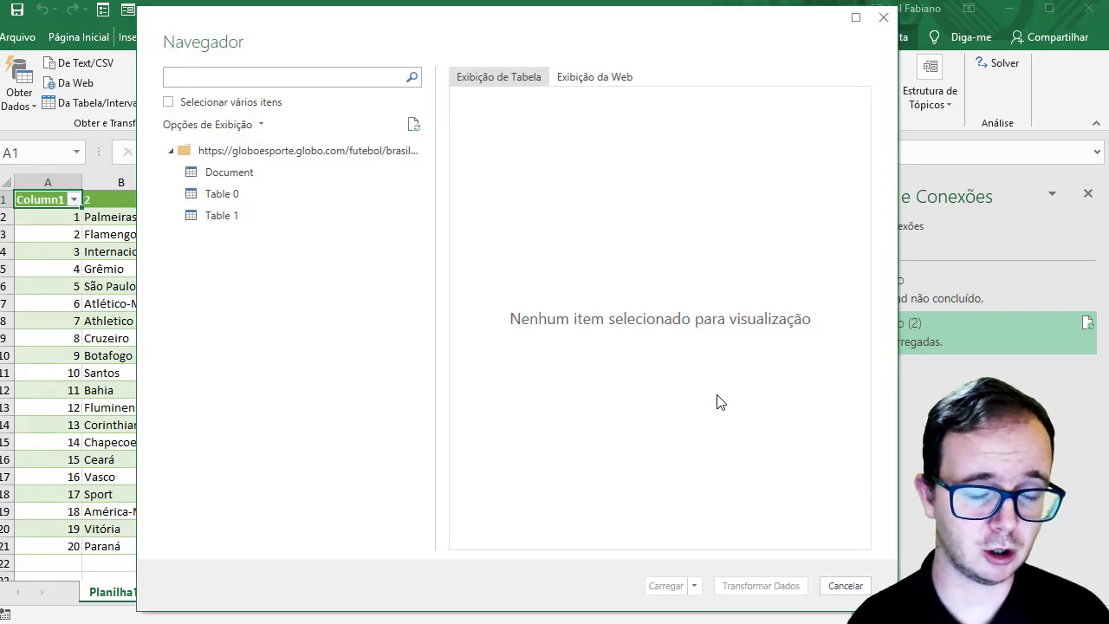
{"action": "left_click", "coordinate": [225, 179]}
{"action": "left_click", "coordinate": [228, 195]}
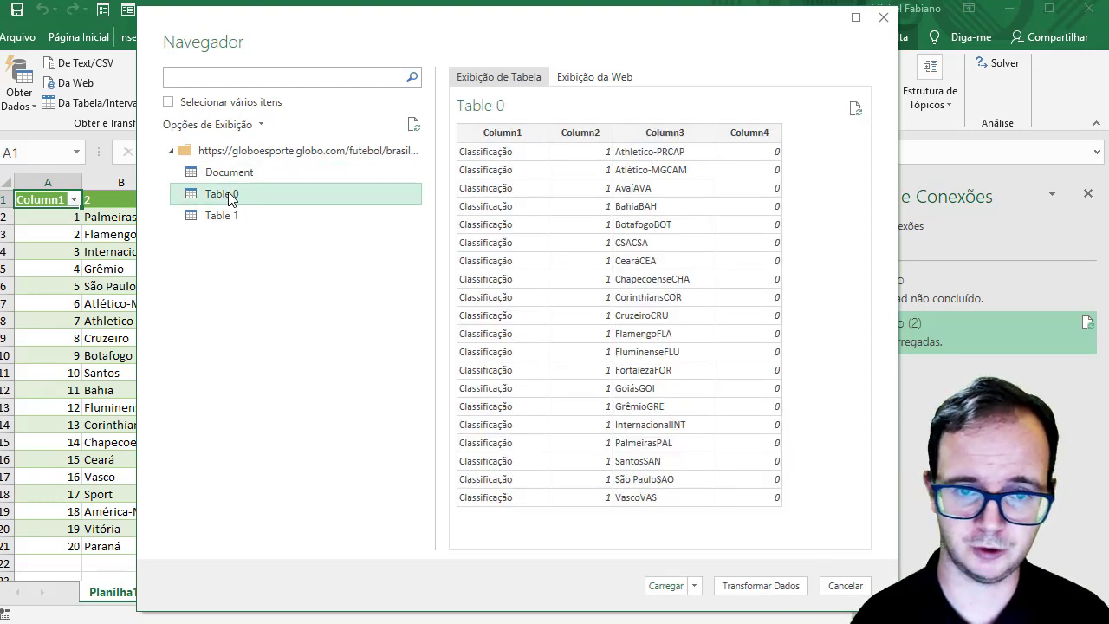
{"action": "left_click", "coordinate": [225, 217]}
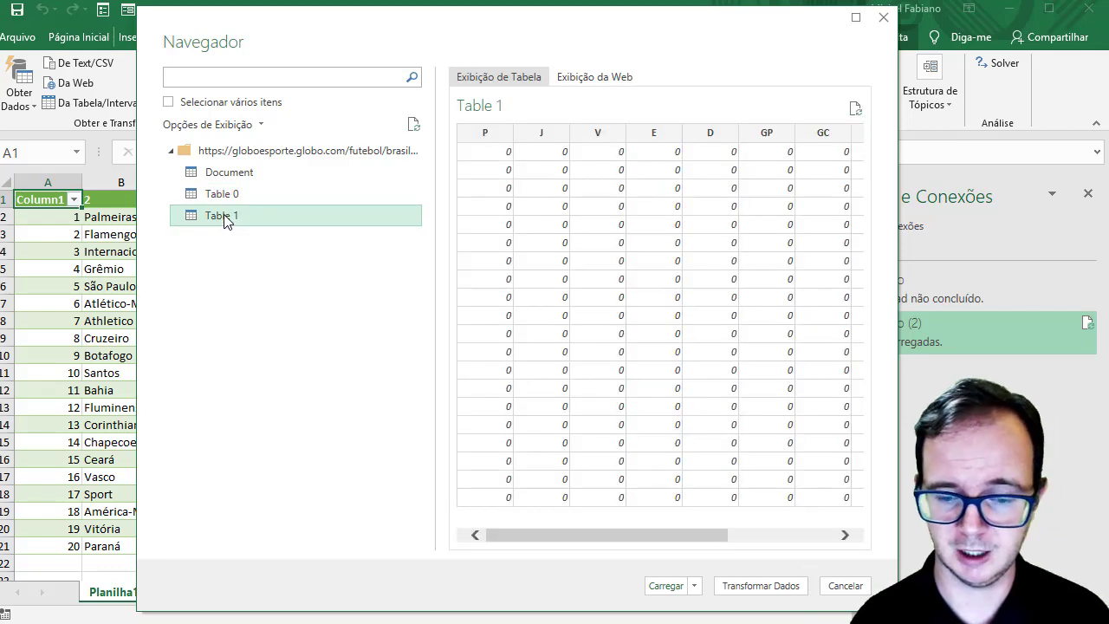
{"action": "left_click", "coordinate": [231, 195]}
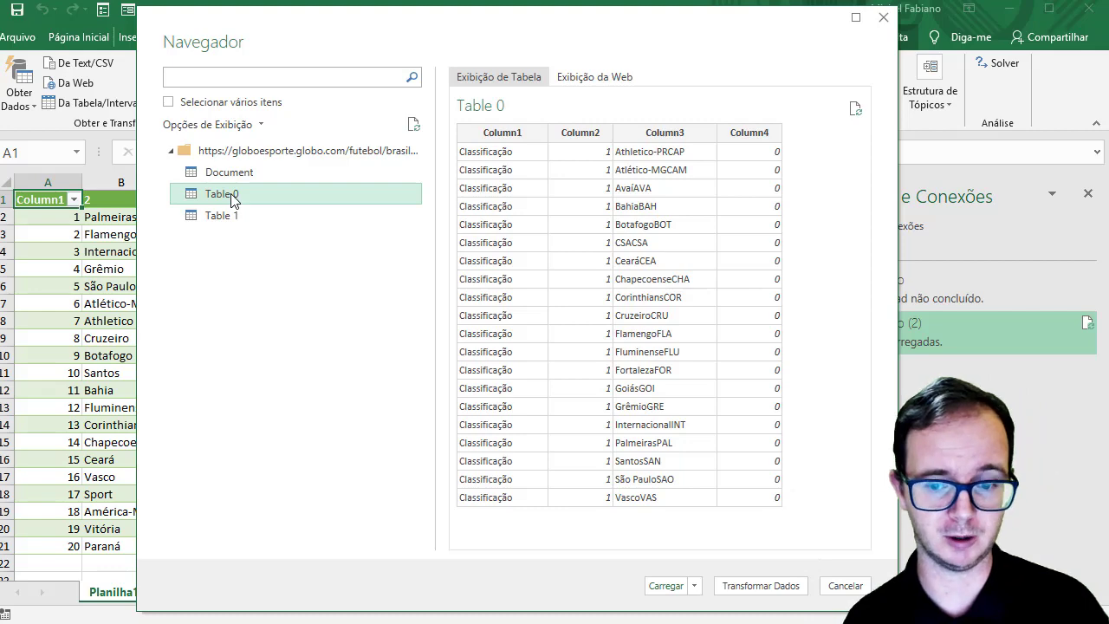
{"action": "left_click", "coordinate": [843, 586]}
{"action": "left_click", "coordinate": [336, 321]}
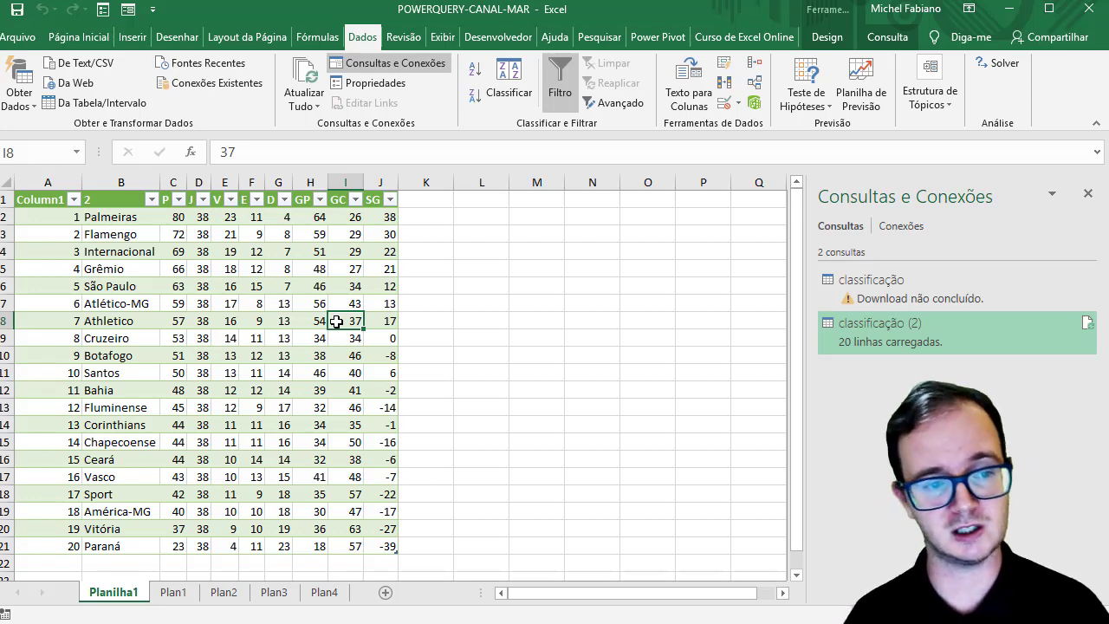
Refresh the classificação (2) query with Atualizar in the Consultas e Conexões pane.
{"action": "right_click", "coordinate": [861, 329]}
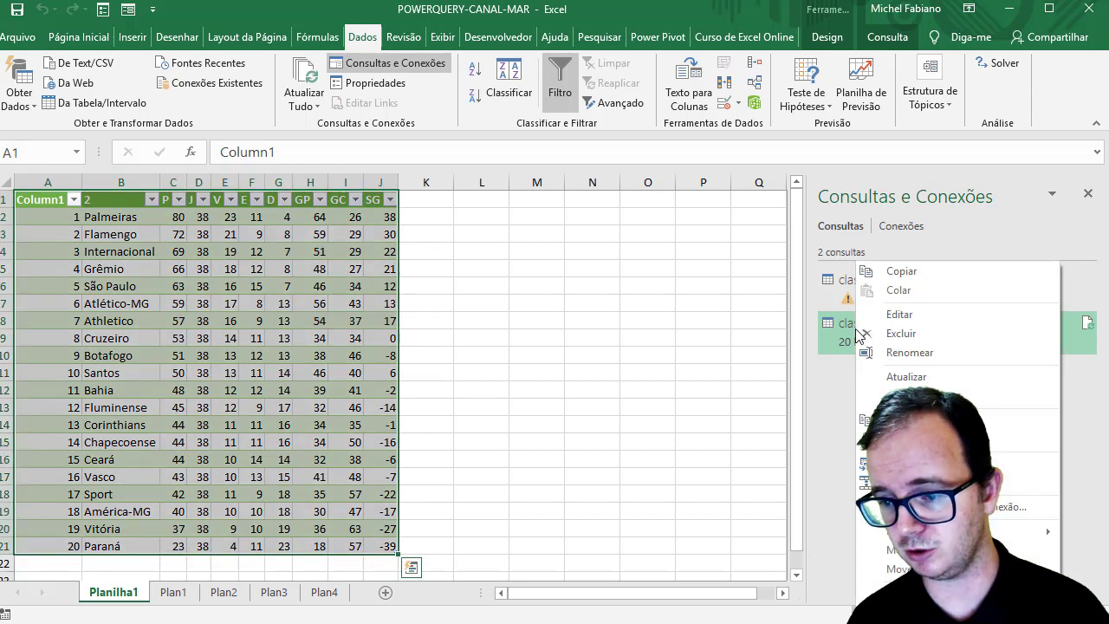
{"action": "left_click", "coordinate": [899, 372]}
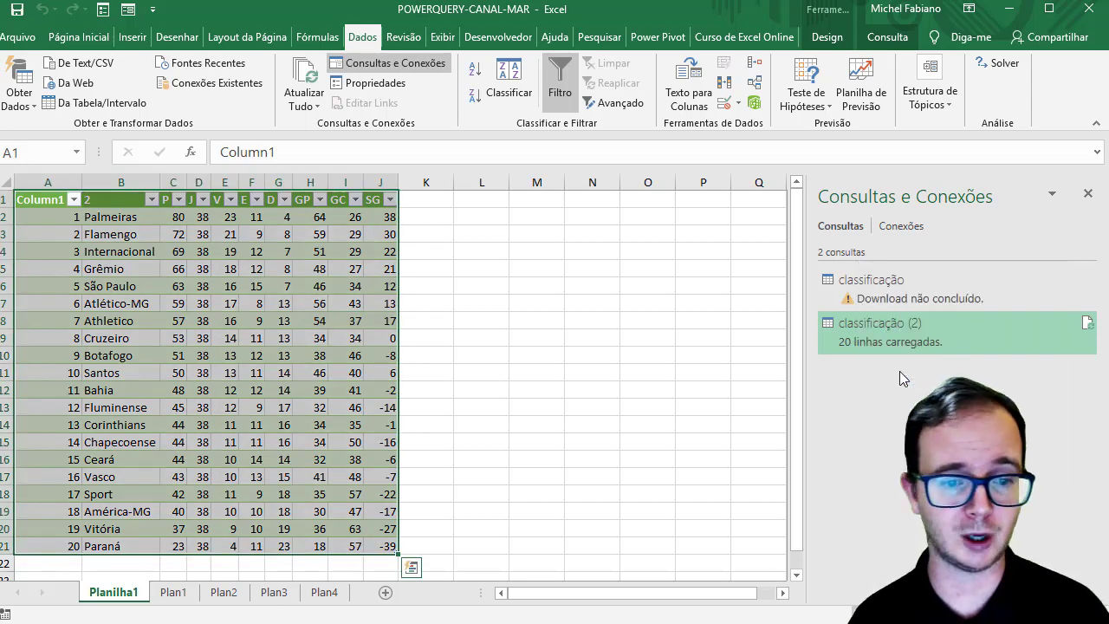